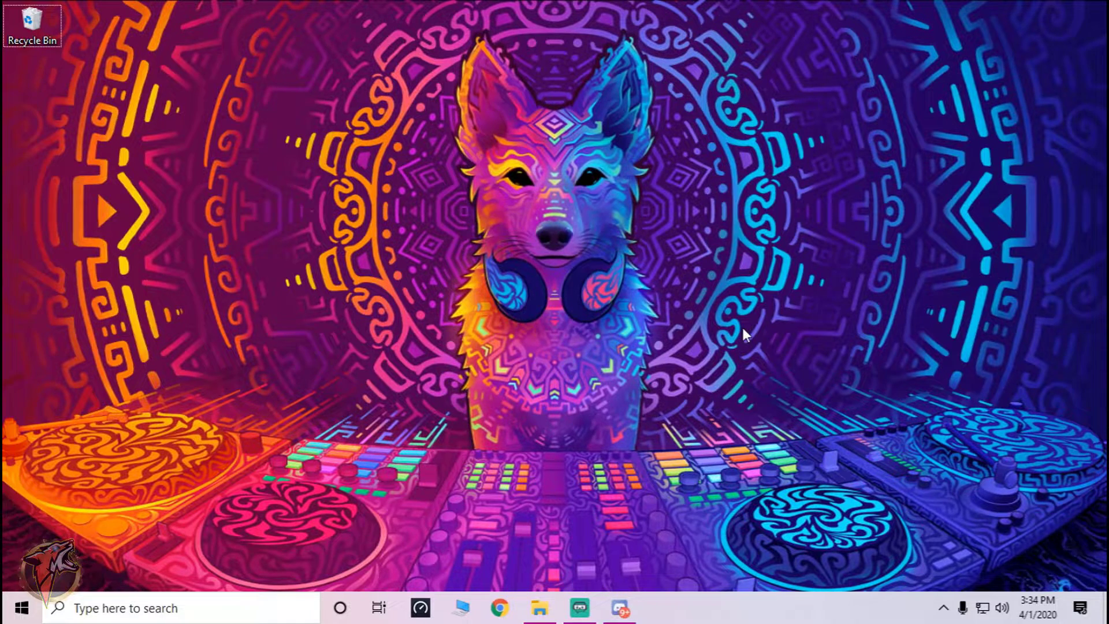
Step: Visit the Network reset page in Windows Settings, then close Settings
left_click(582, 616)
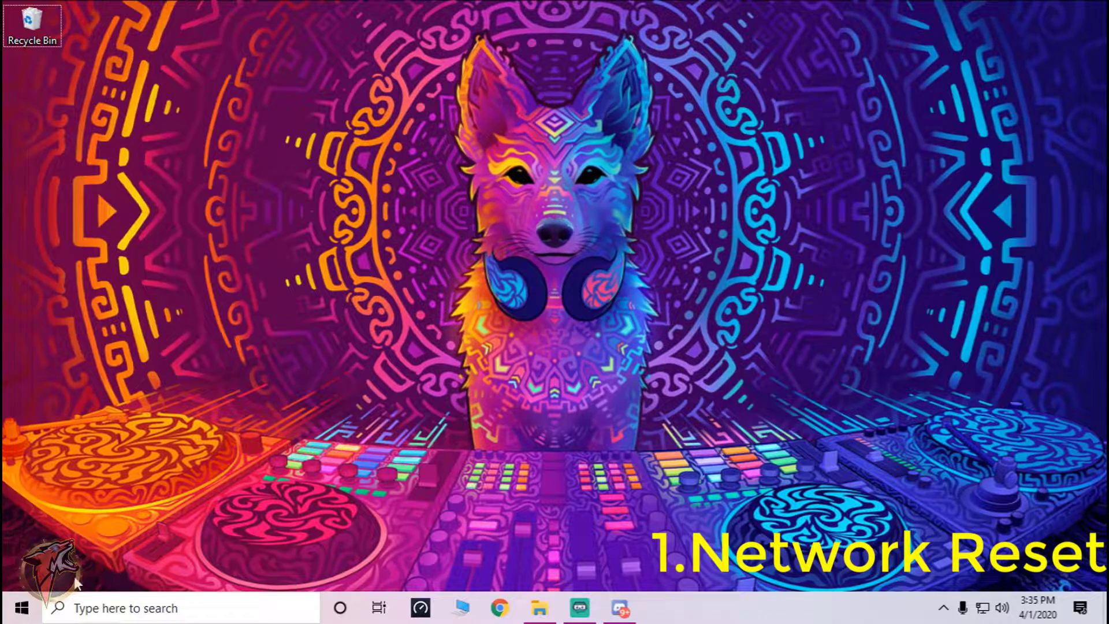
left_click(7, 614)
left_click(19, 528)
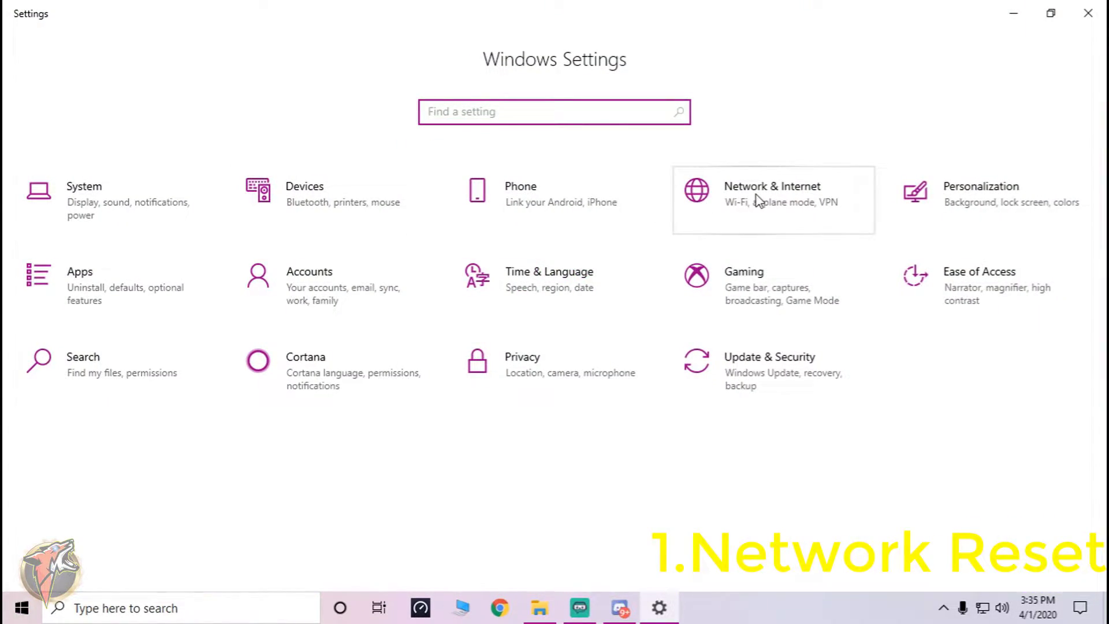
left_click(759, 200)
scroll(376, 354, "down", 3)
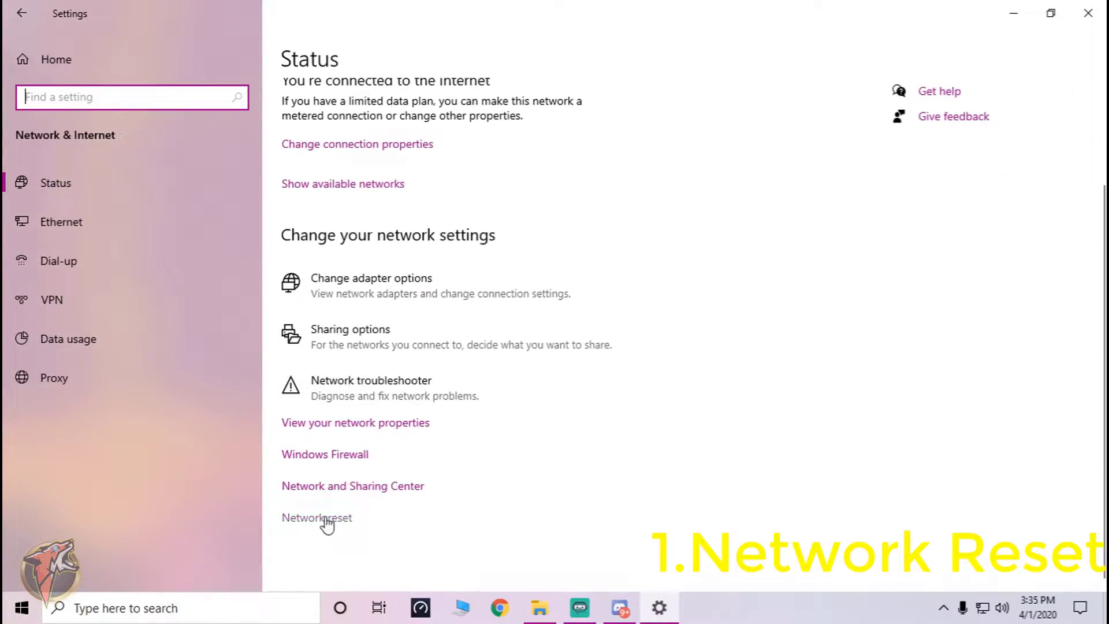
left_click(318, 518)
left_click(30, 59)
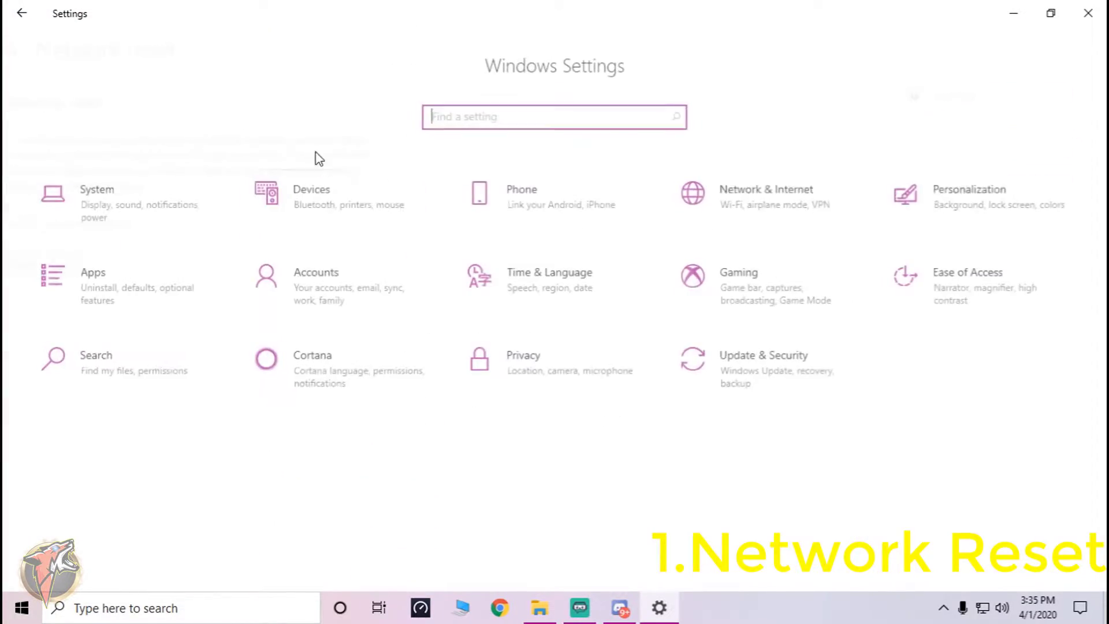
left_click(1088, 13)
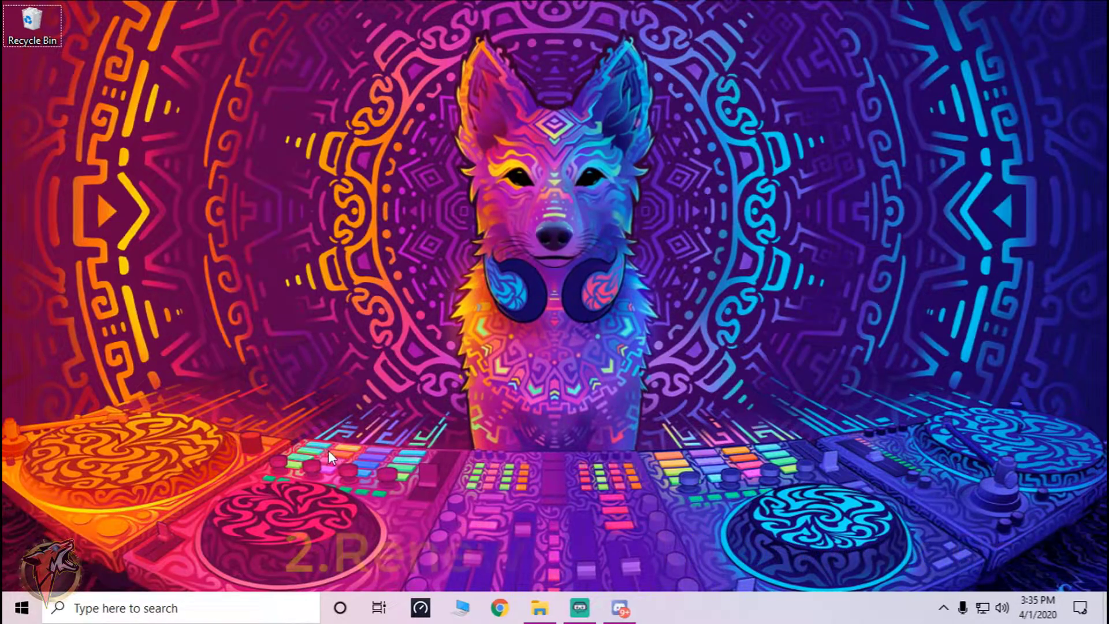
Step: In Command Prompt, flush the DNS cache with ipconfig /flushdns
key("super")
key("Escape")
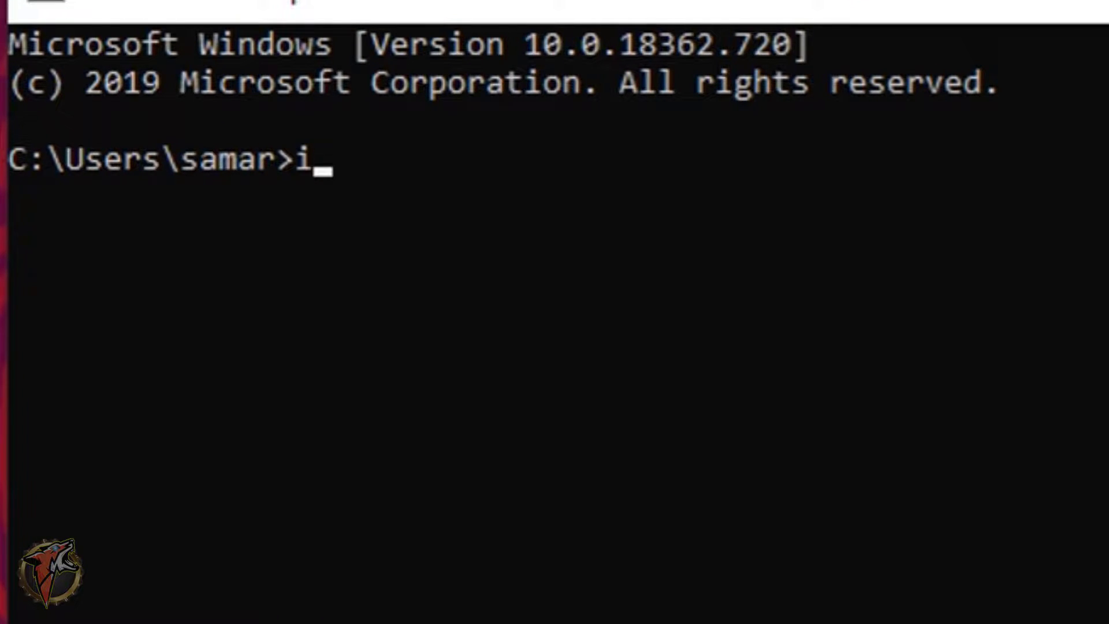
type("pconfig /")
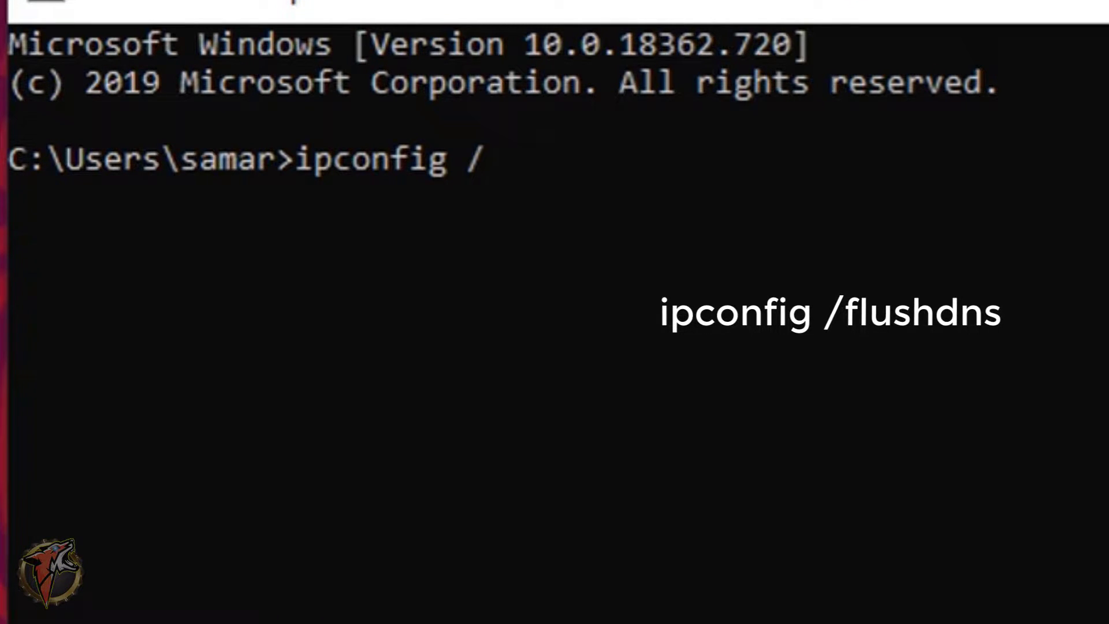
type("flushdns")
key("Return")
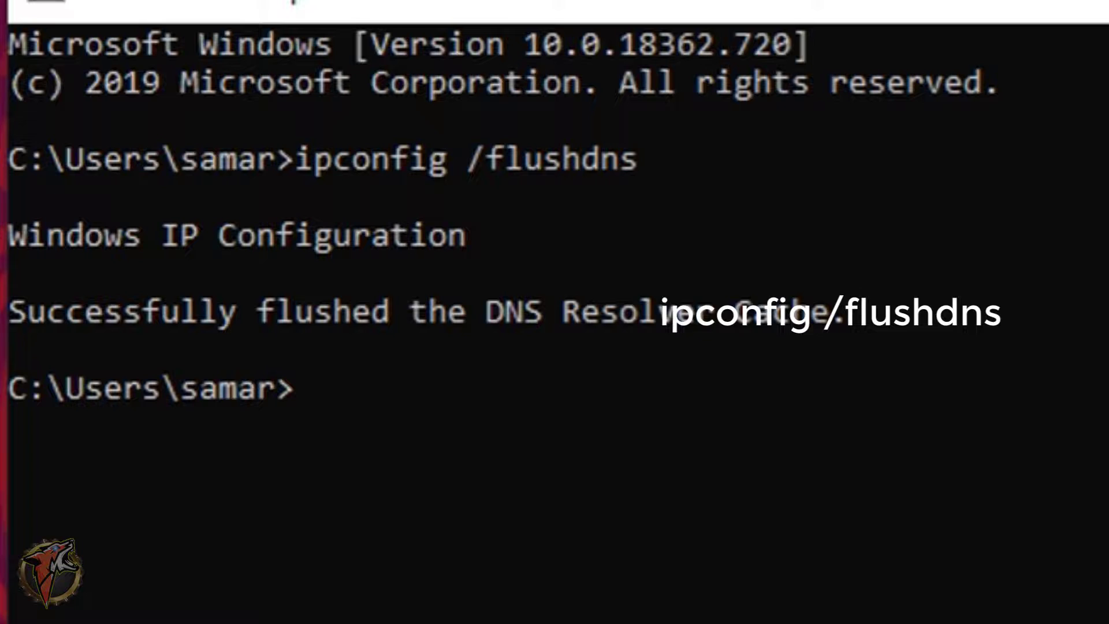
Step: Release and renew the IP address with ipconfig /release and ipconfig /renew
type("ipcofig /release")
key("Return")
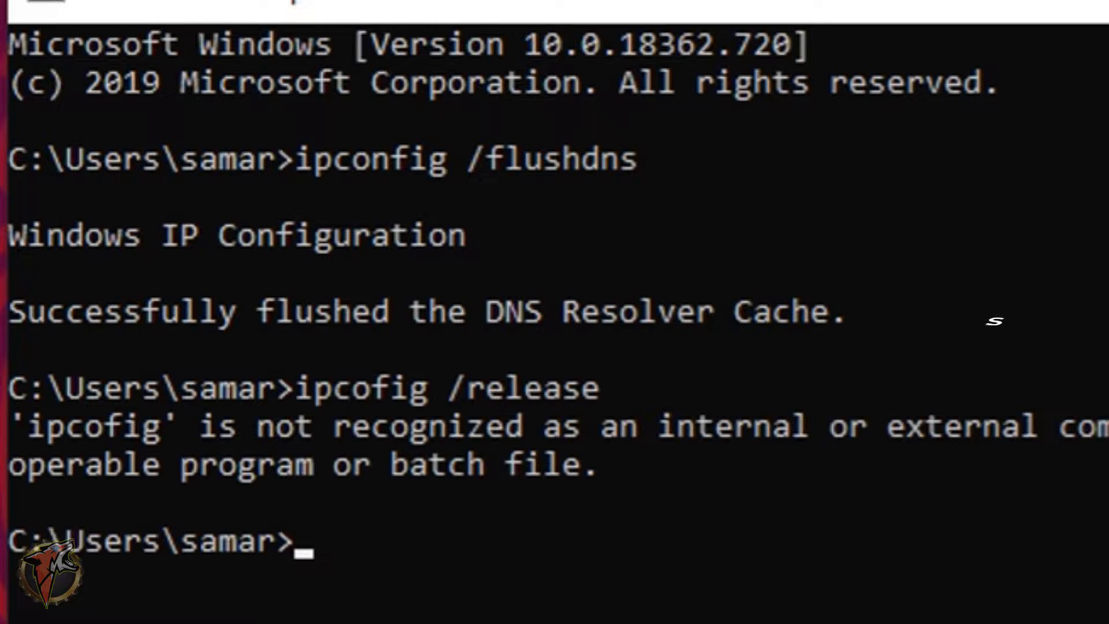
type("ipconfig /r")
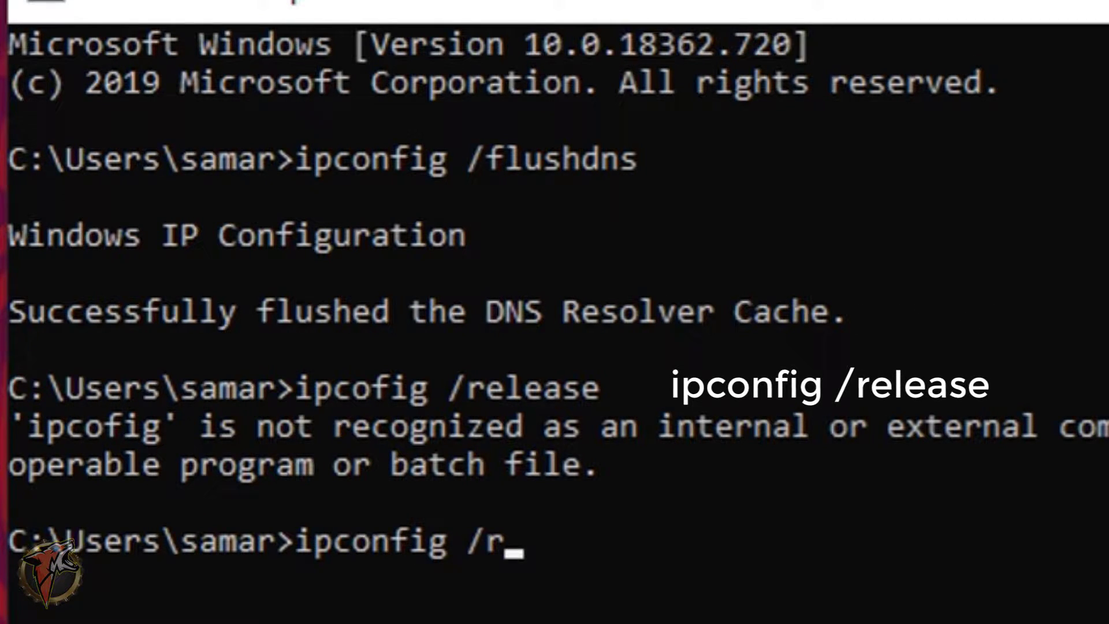
type("elease")
key("Return")
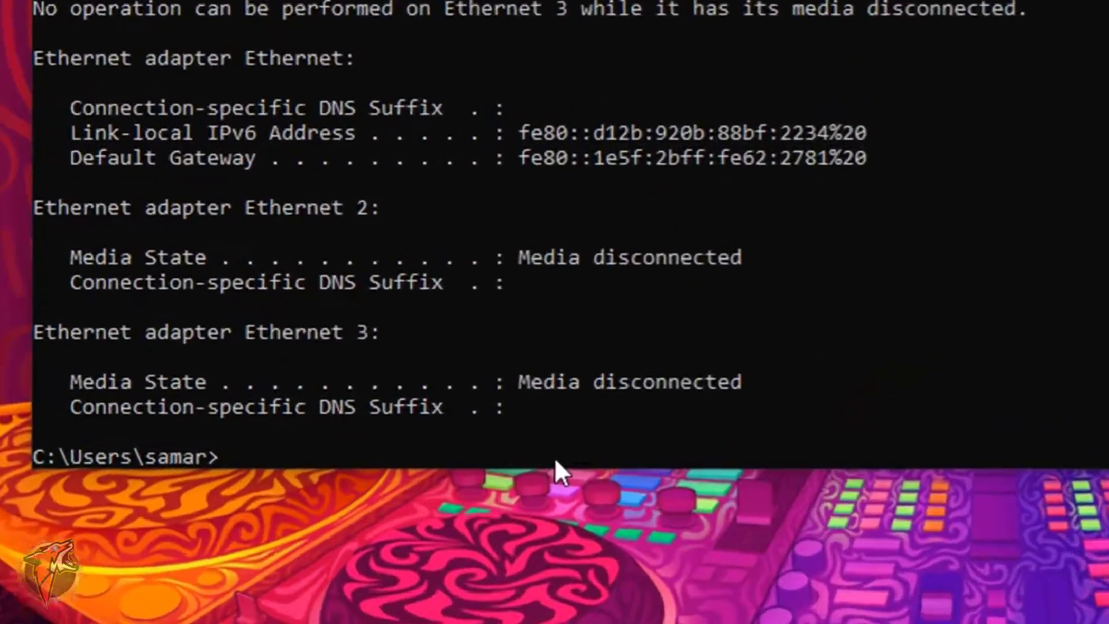
type("ipconfi")
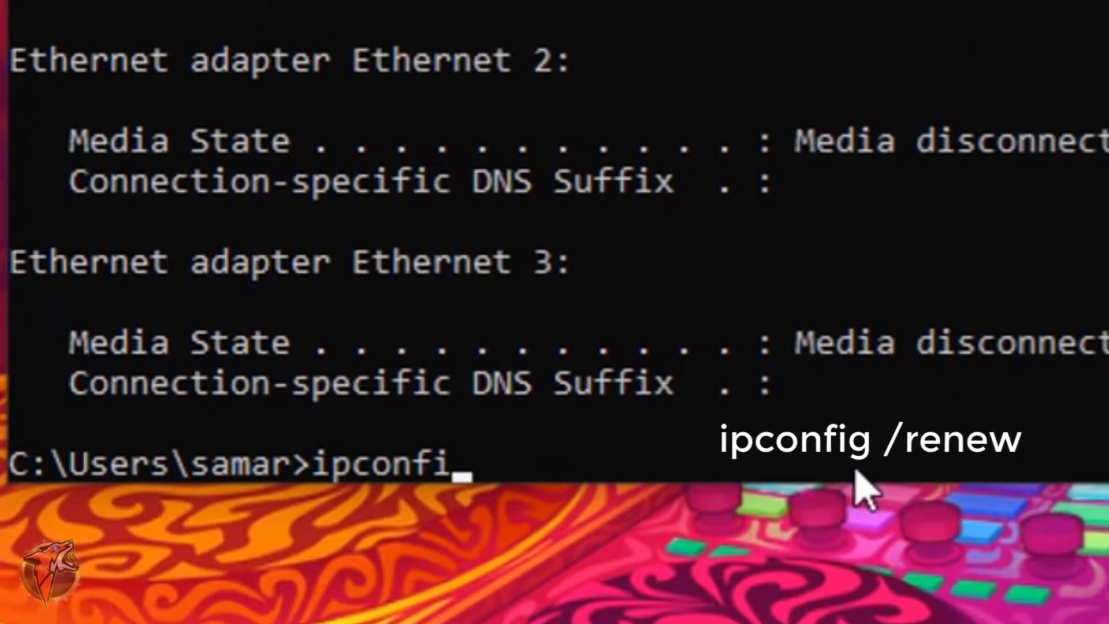
type("g /renew")
key("Return")
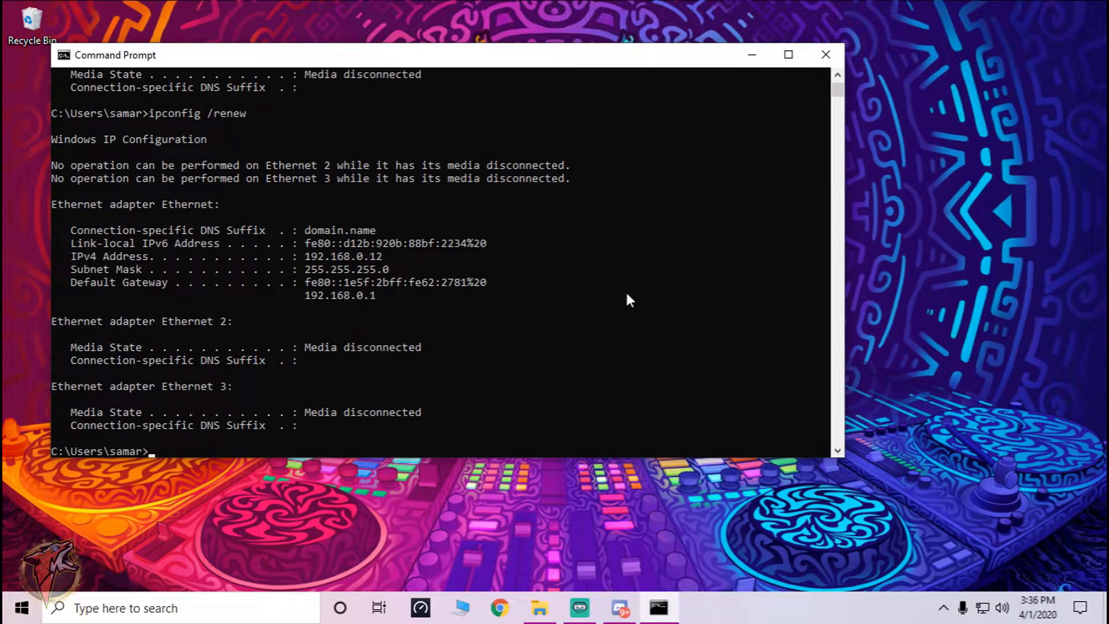
Step: Close Command Prompt and launch Registry Editor through the Run dialog with regedit
left_click(827, 51)
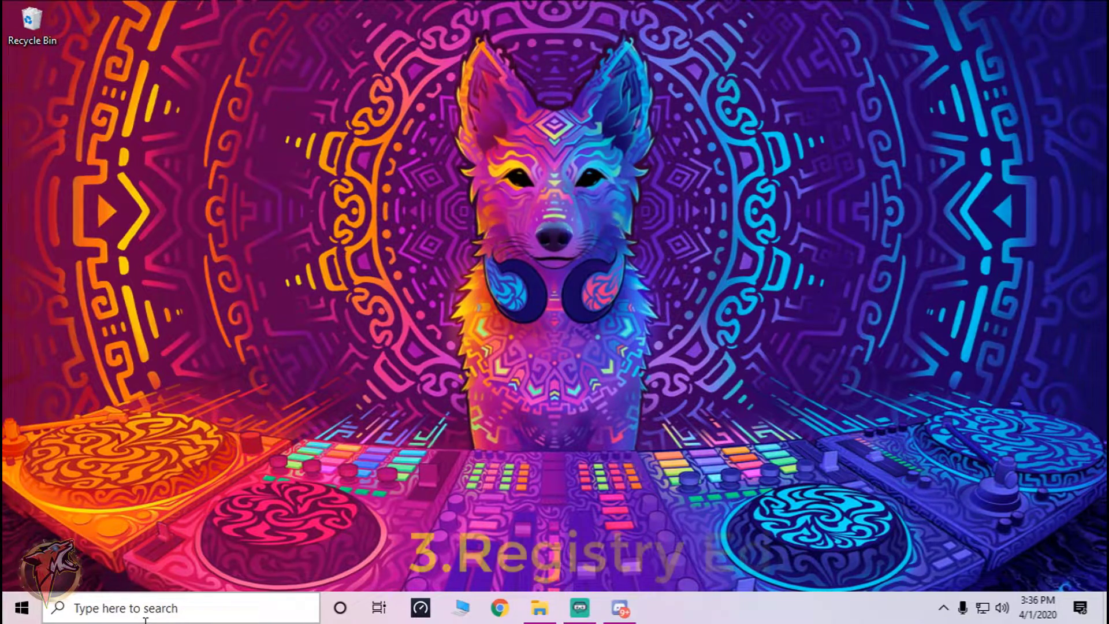
key("super+r")
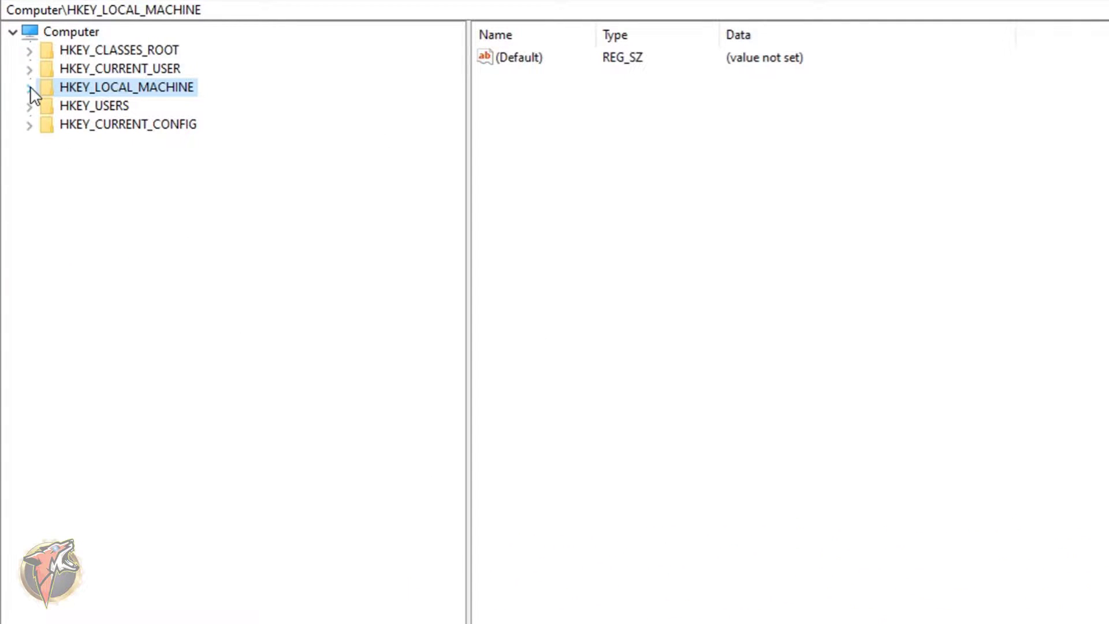
Step: Expand HKEY_LOCAL_MACHINE > SOFTWARE > Microsoft down to the Windows NT key
left_click(28, 88)
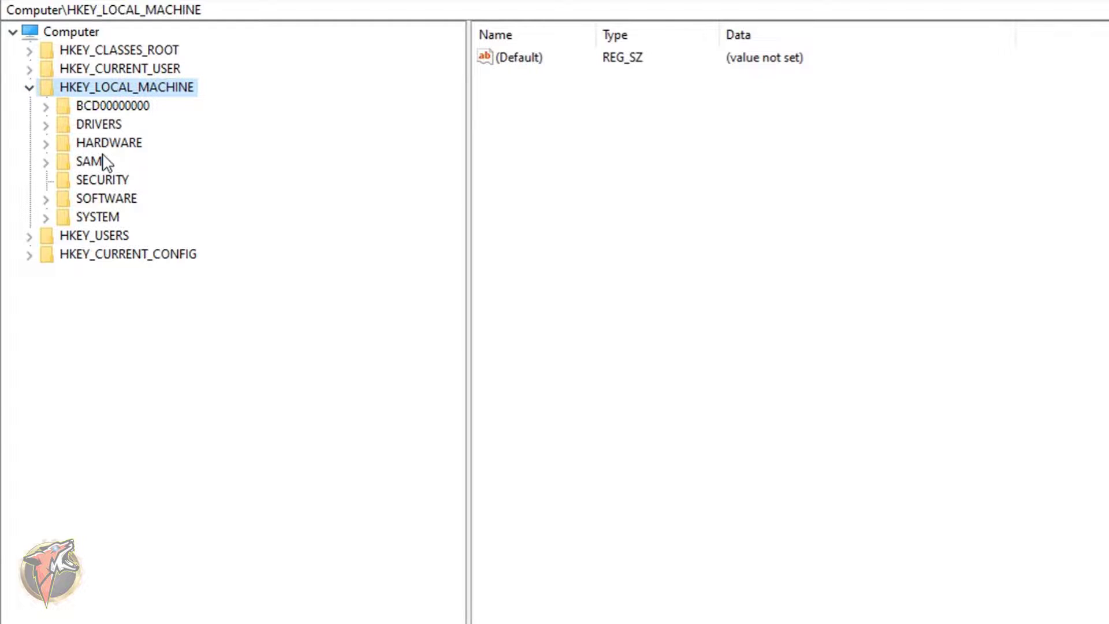
left_click(49, 199)
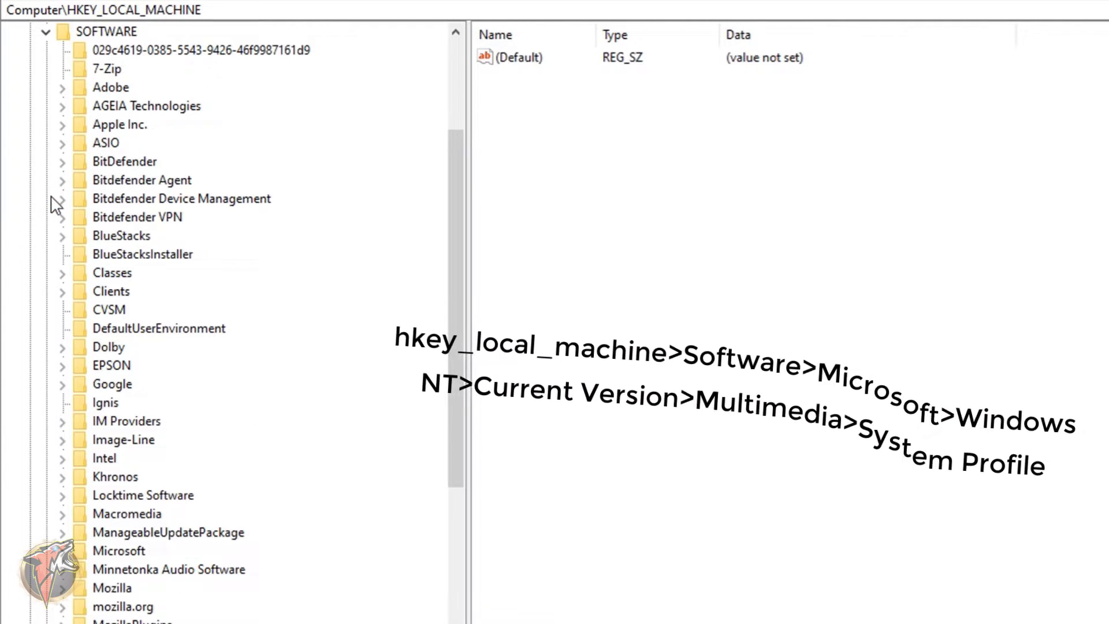
scroll(144, 289, "down", 1)
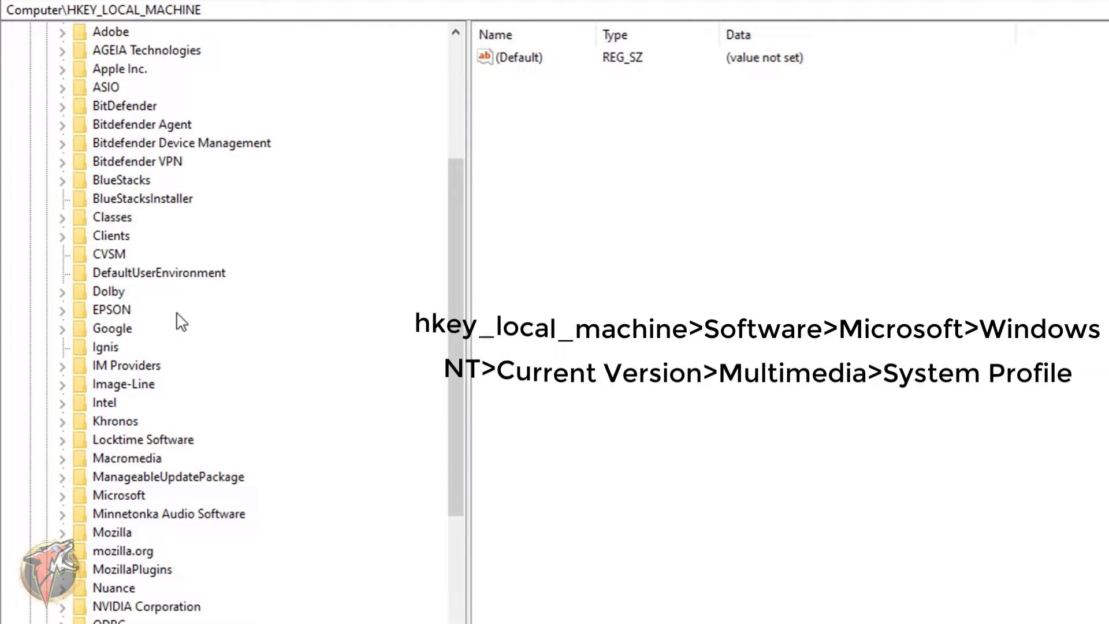
scroll(167, 364, "down", 1)
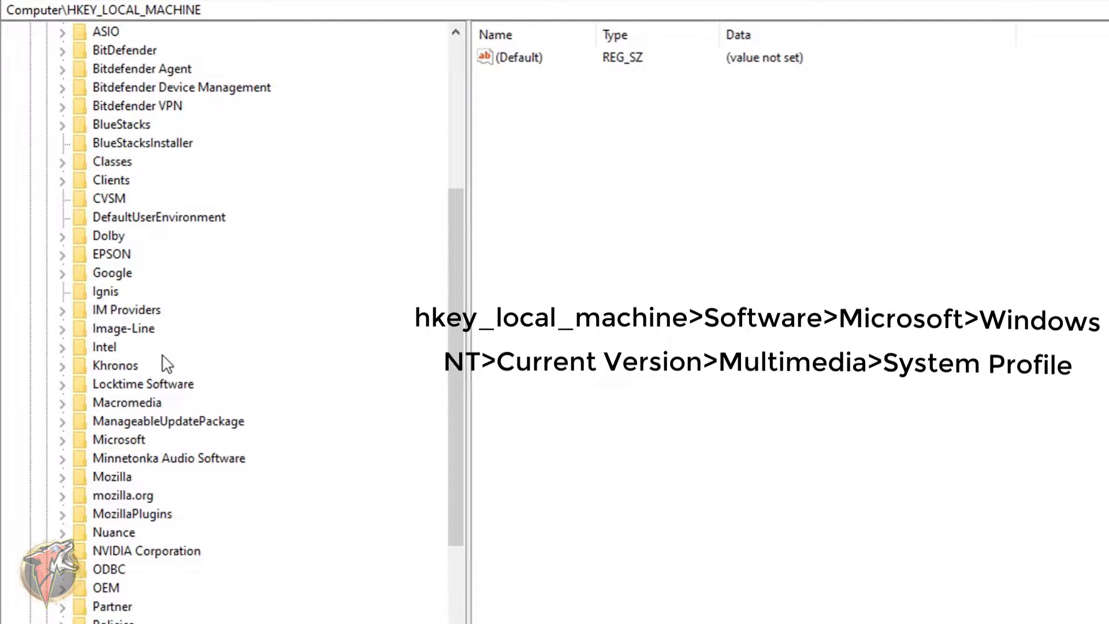
double_click(118, 442)
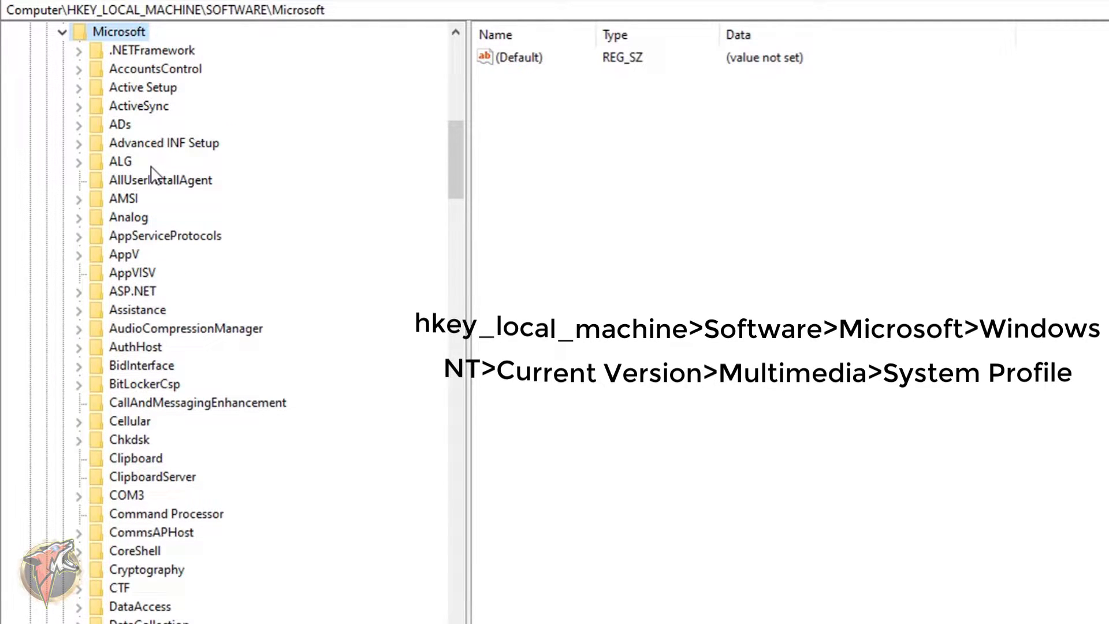
scroll(110, 298, "down", 20)
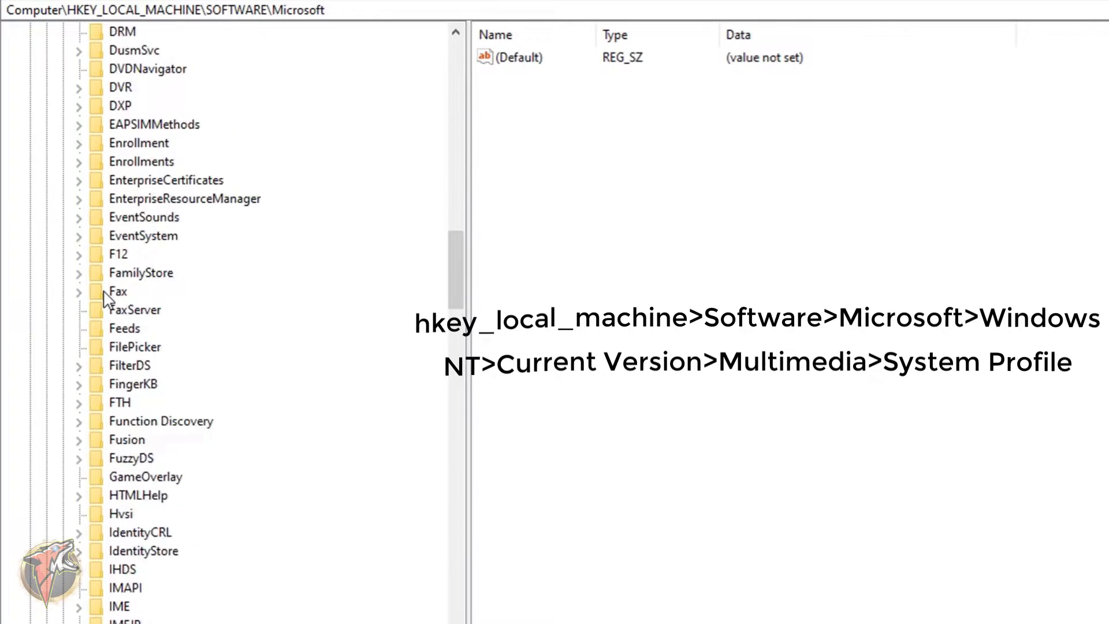
scroll(106, 298, "down", 20)
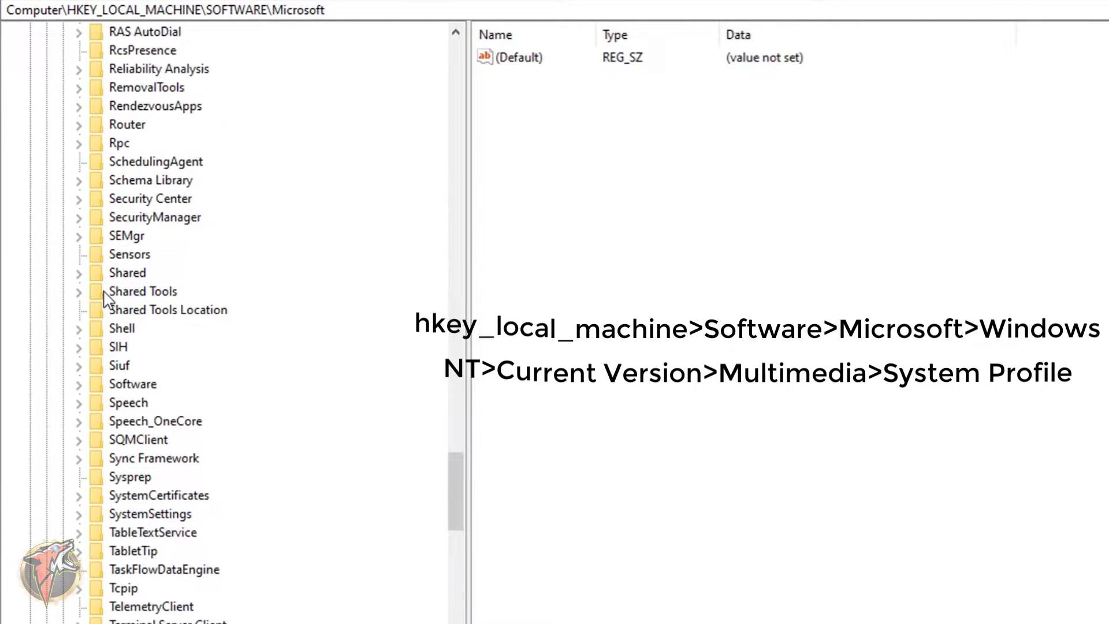
scroll(106, 297, "down", 2)
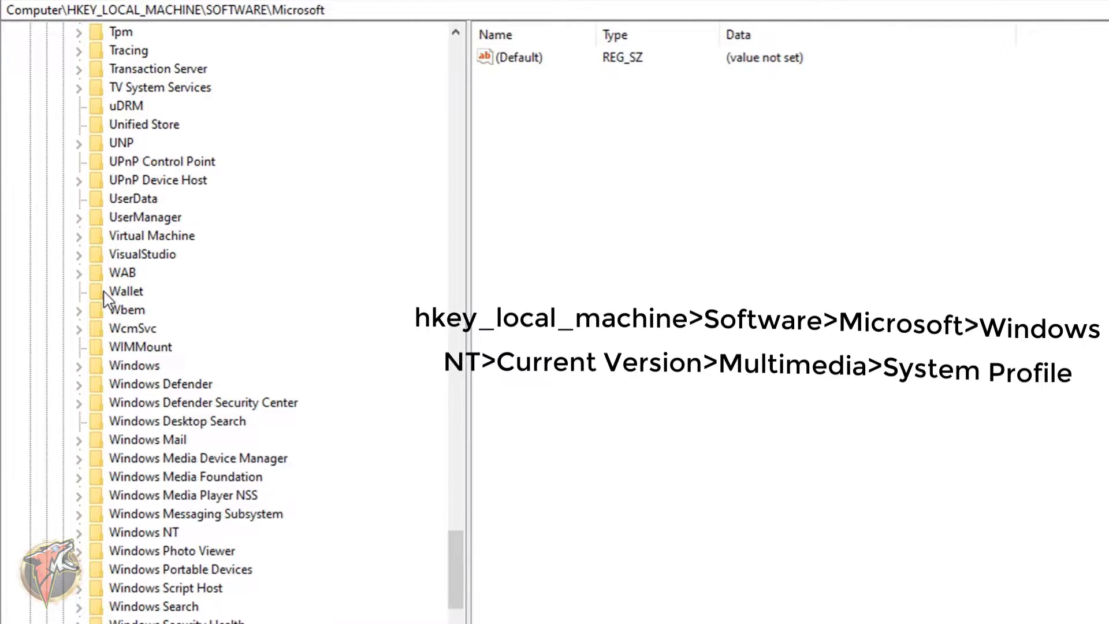
double_click(145, 535)
Step: Open CurrentVersion > Multimedia and select the SystemProfile key
scroll(167, 474, "down", 1)
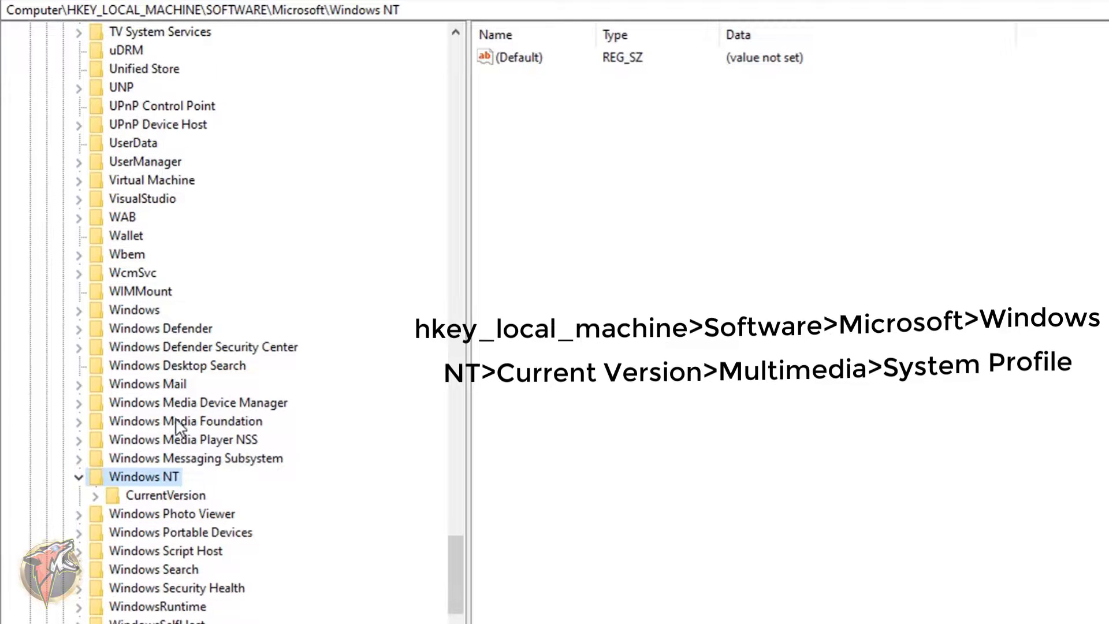
double_click(178, 495)
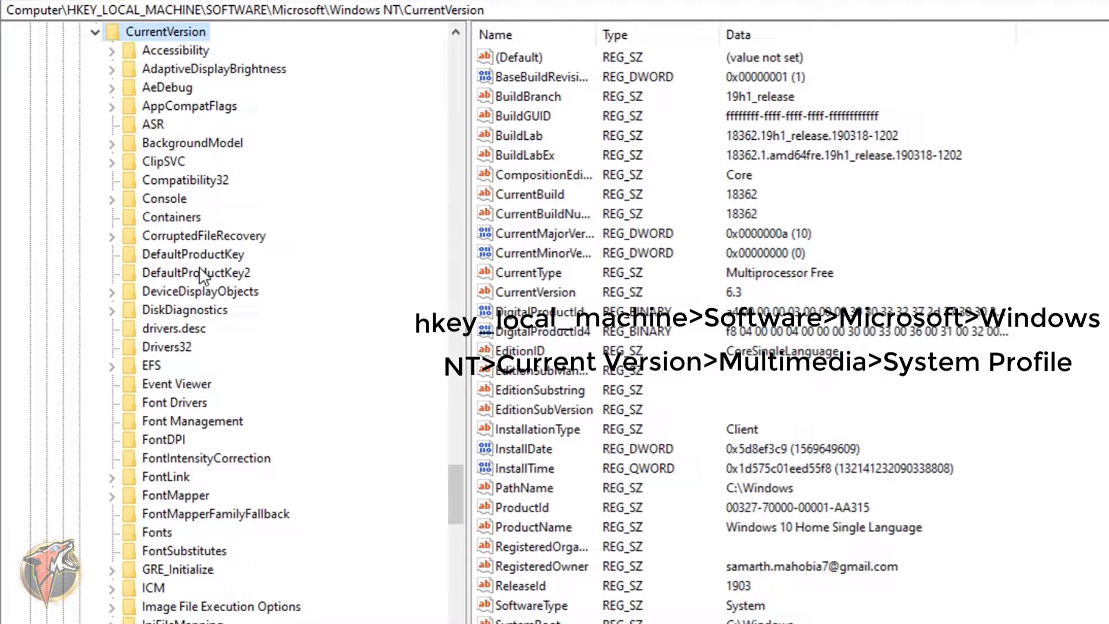
scroll(200, 276, "down", 11)
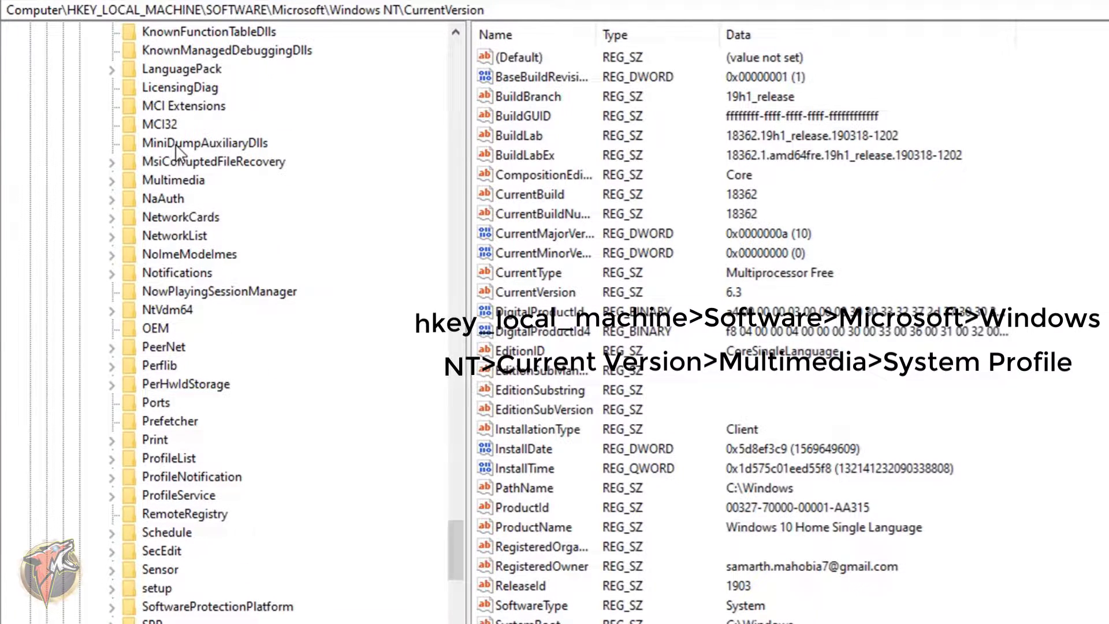
double_click(165, 180)
left_click(203, 203)
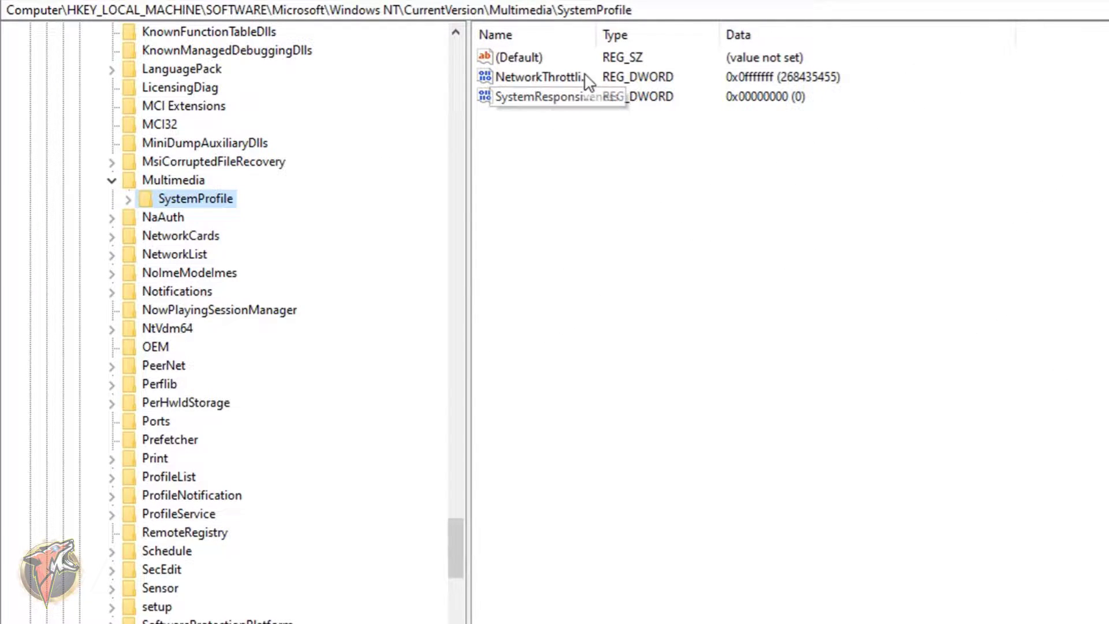
left_click(550, 76)
double_click(549, 77)
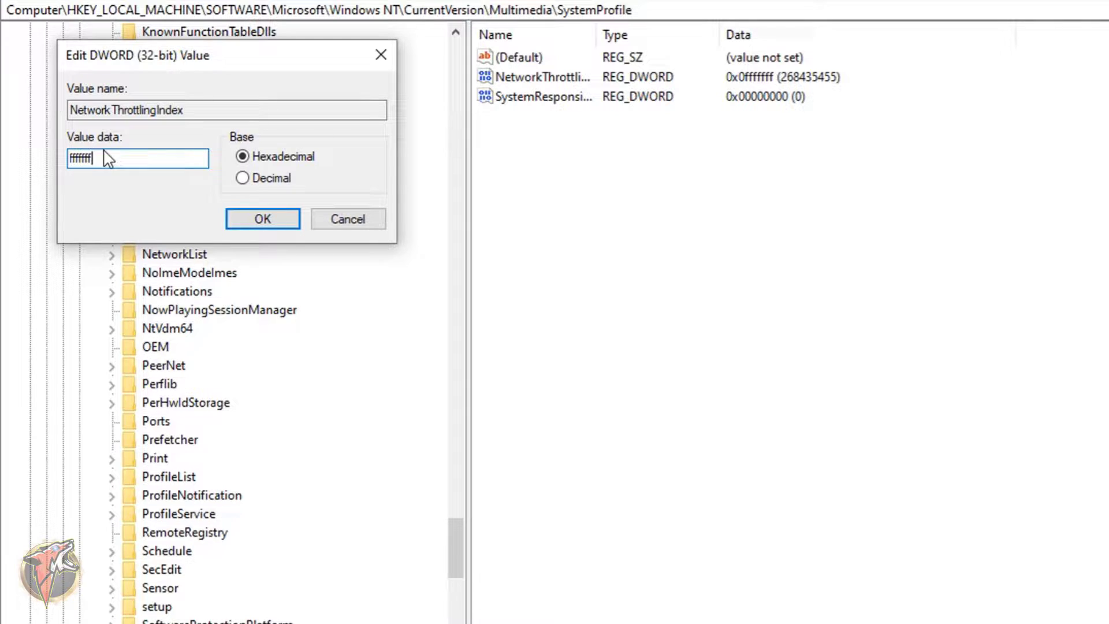
left_click(251, 210)
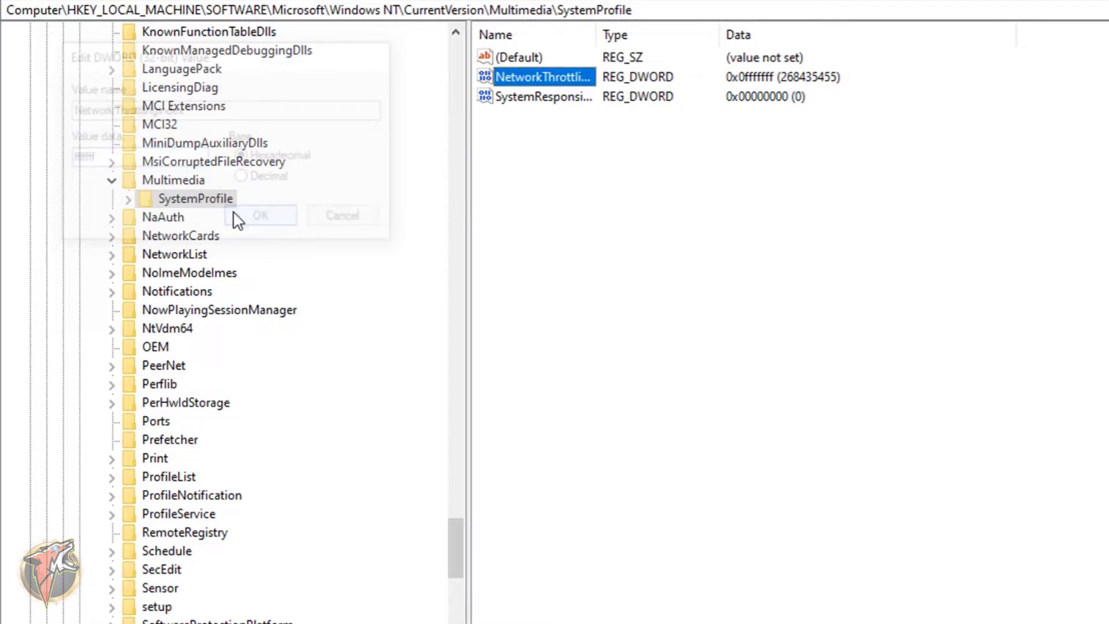
double_click(543, 100)
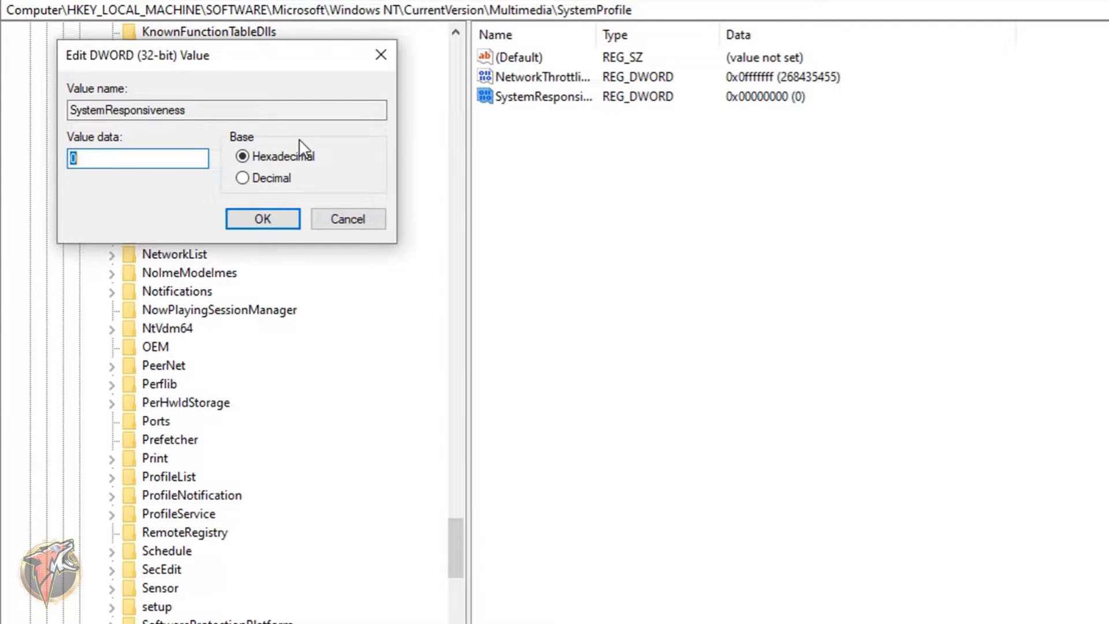
left_click(296, 216)
left_click(594, 237)
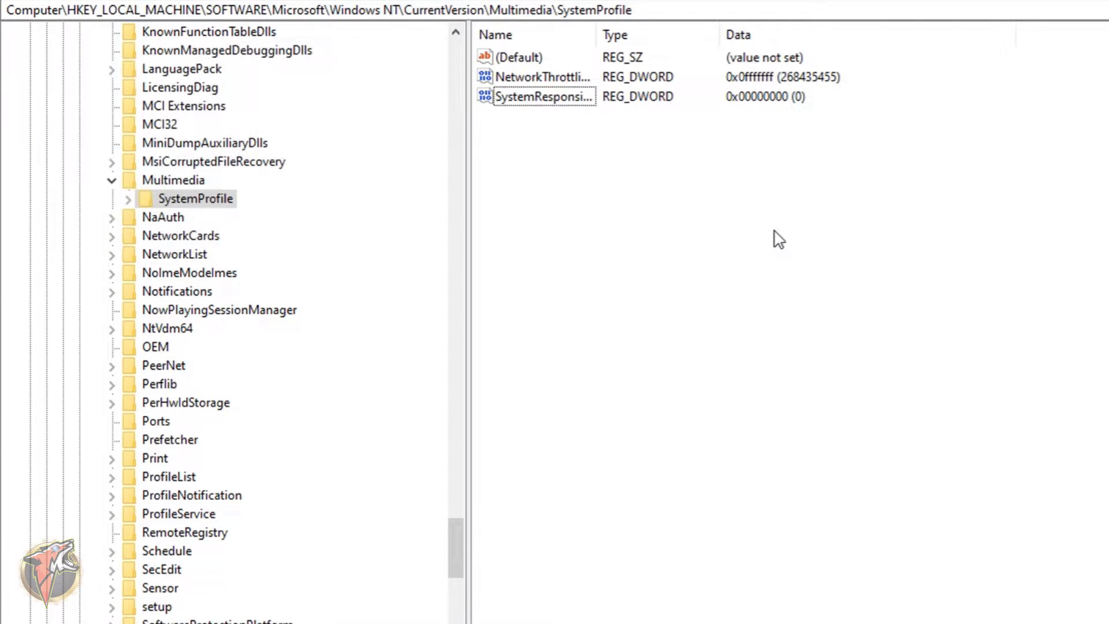
Step: Expand SystemProfile > Tasks and select the Games task key
scroll(149, 203, "up", 5)
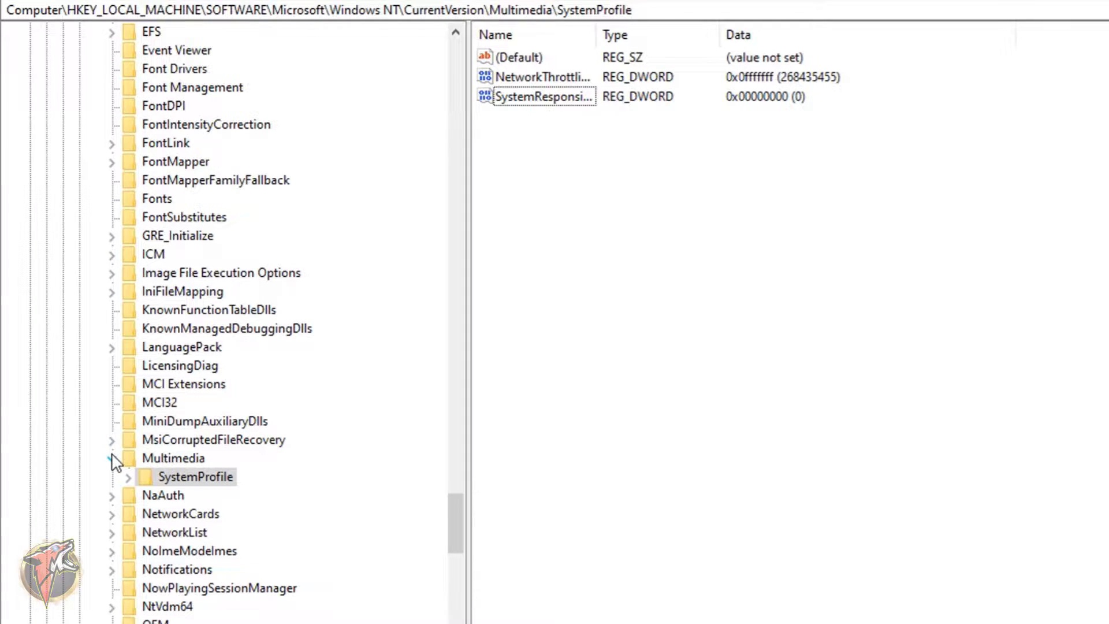
double_click(179, 482)
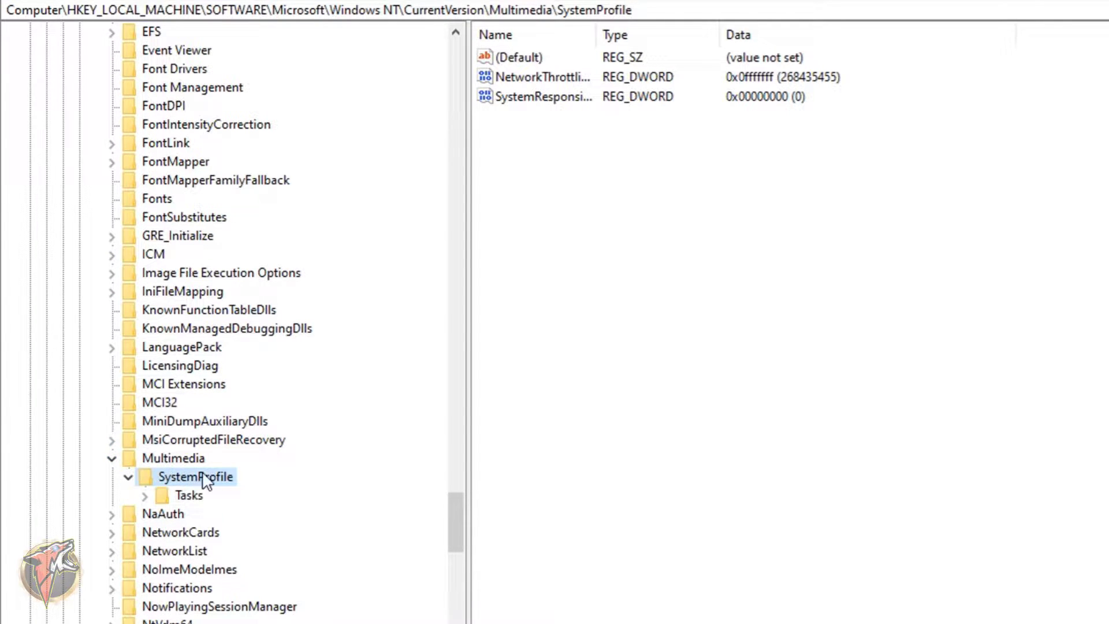
double_click(198, 497)
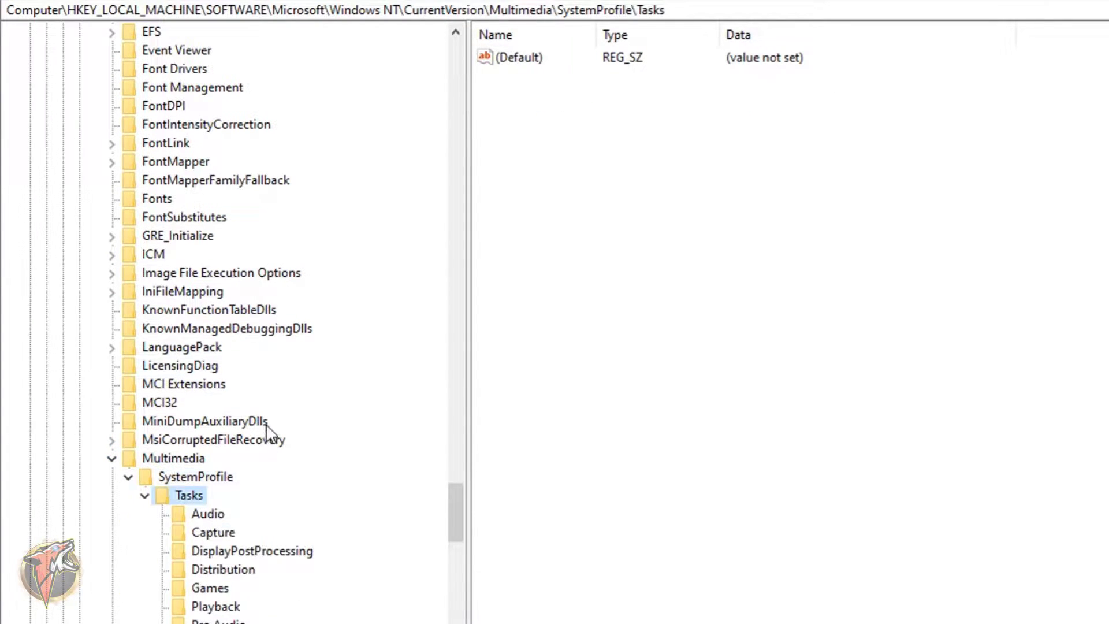
scroll(268, 476, "down", 1)
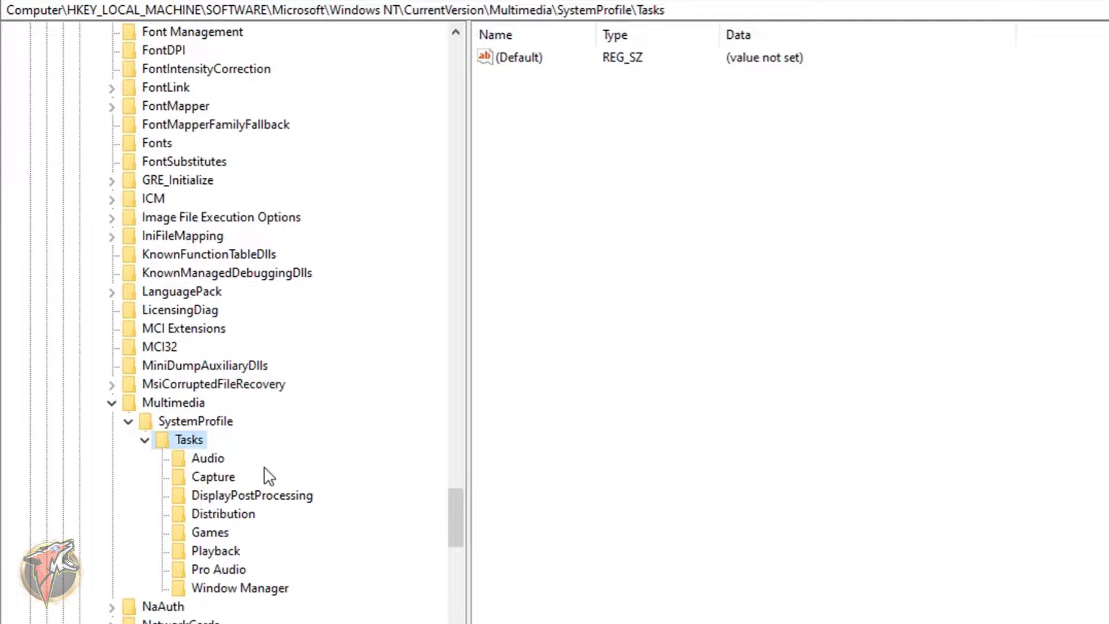
left_click(221, 534)
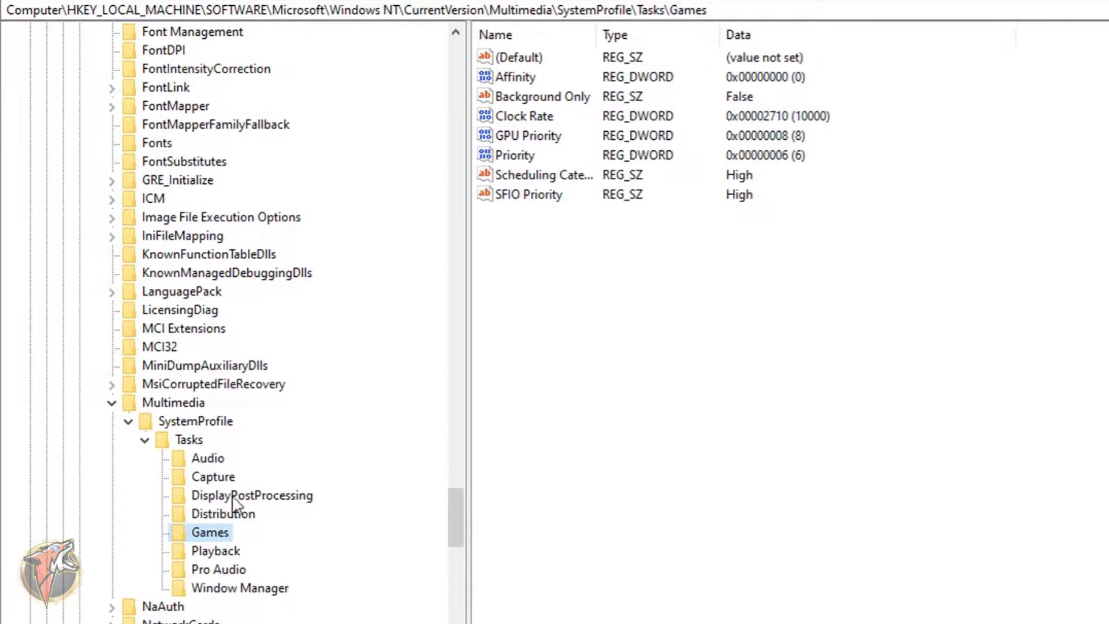
Step: Confirm GPU Priority 8, Priority 6, and Scheduling Category and SFIO Priority High
double_click(523, 139)
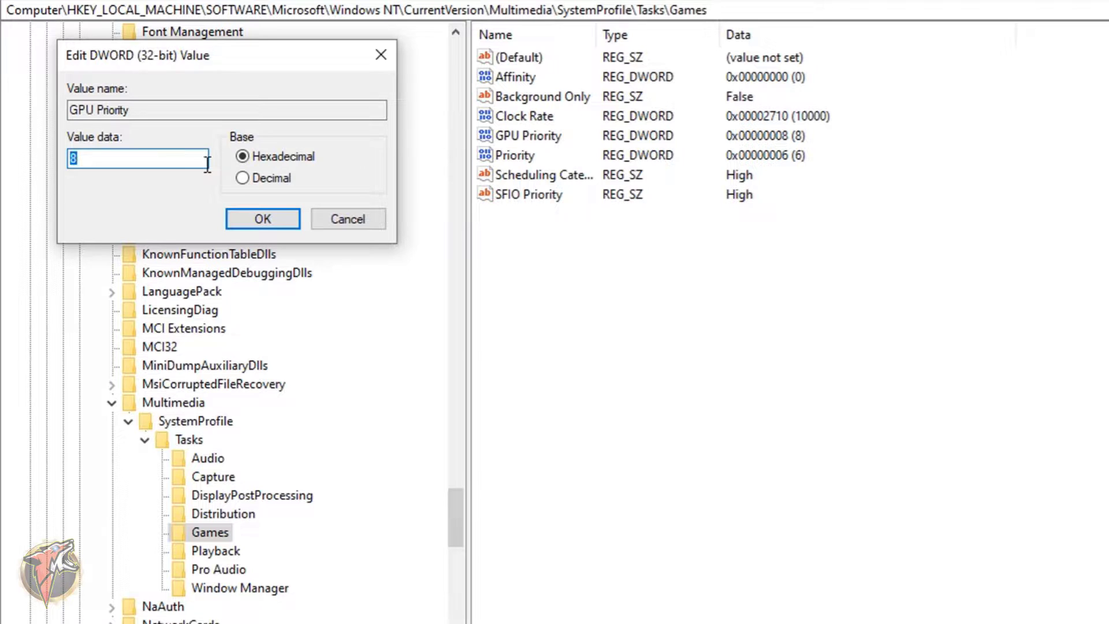
left_click(242, 217)
double_click(535, 159)
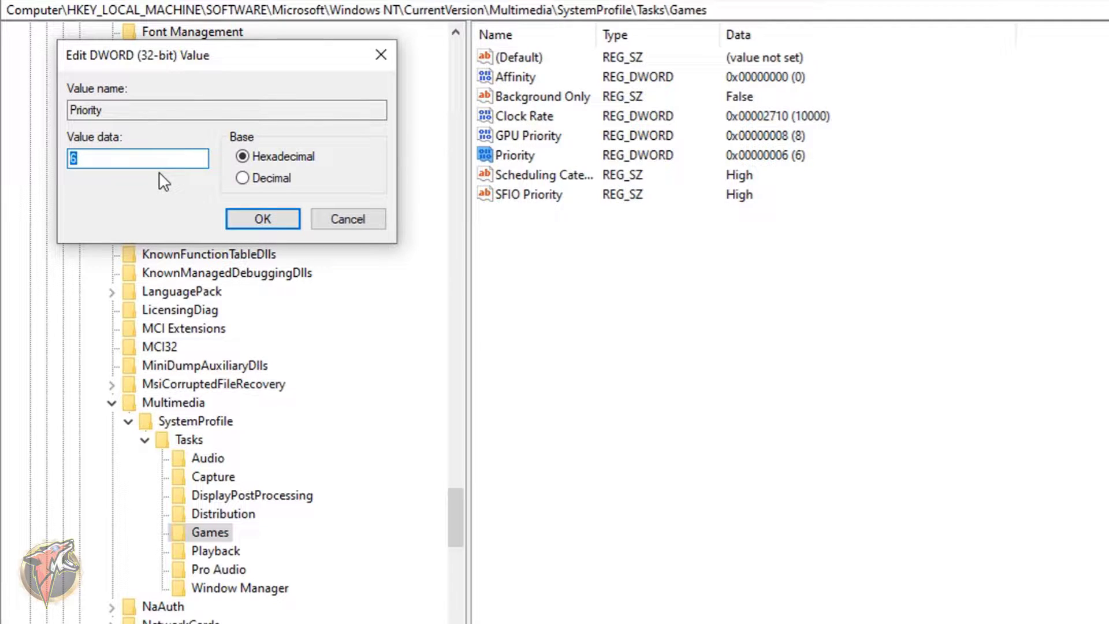
left_click(263, 219)
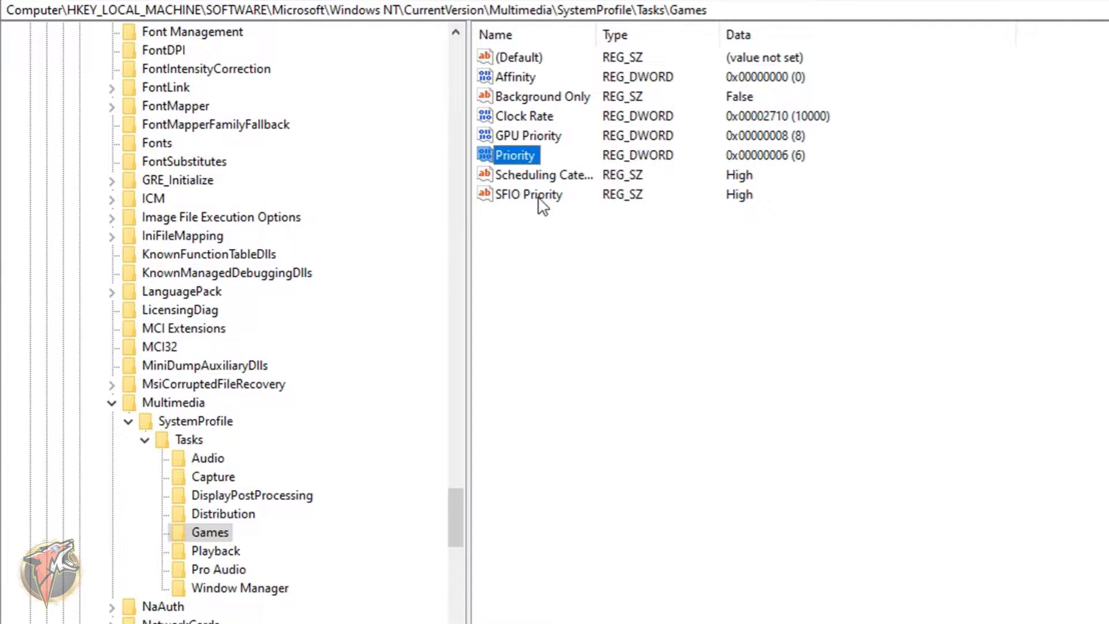
double_click(541, 176)
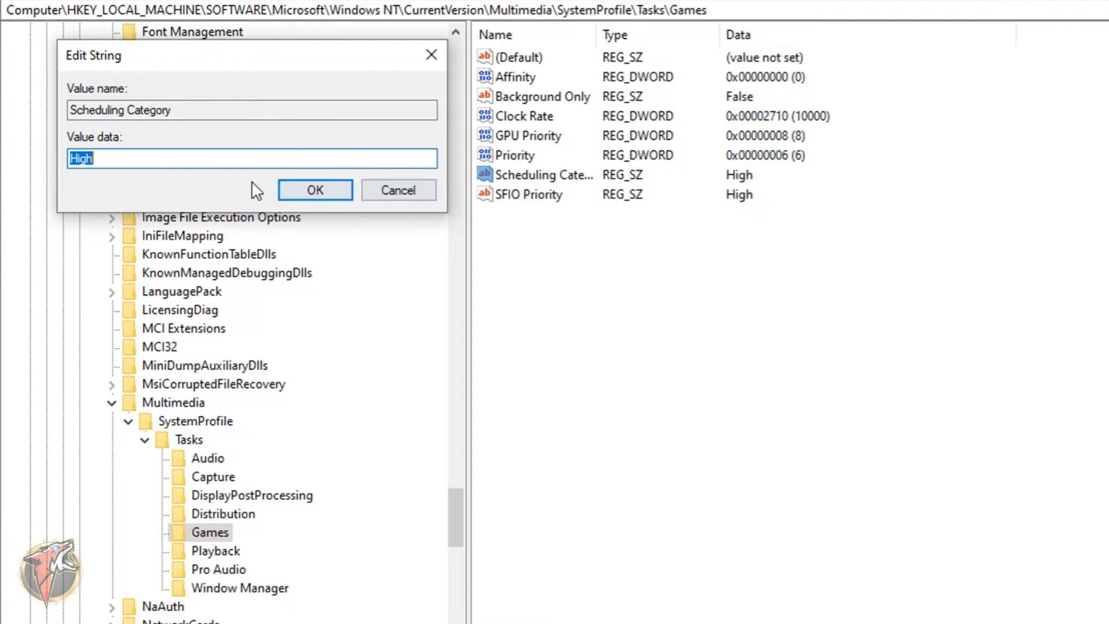
left_click(292, 191)
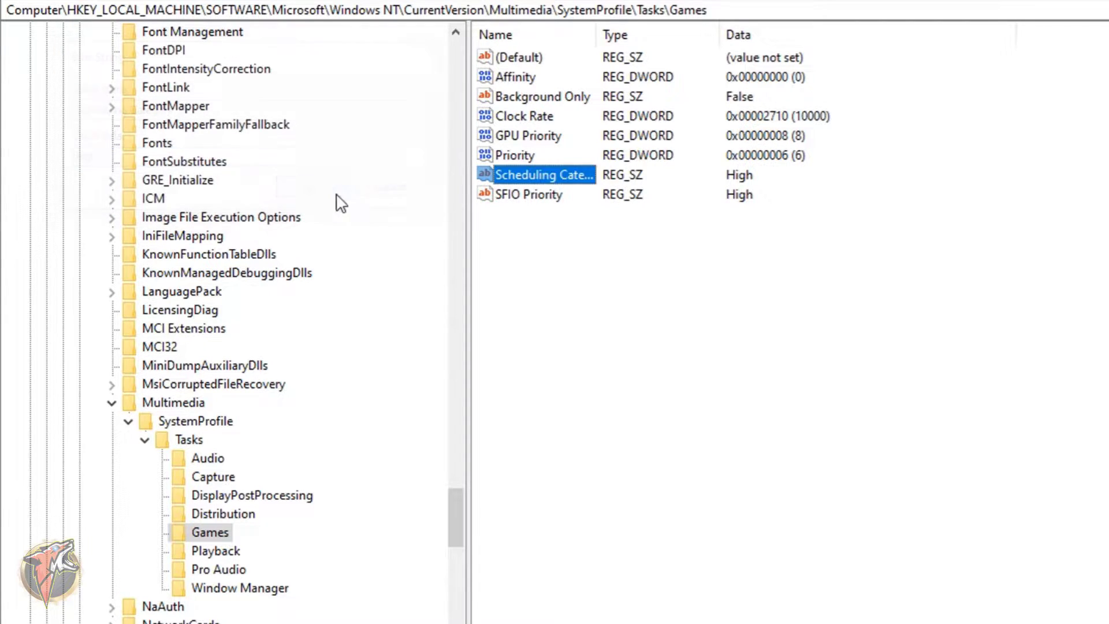
double_click(527, 195)
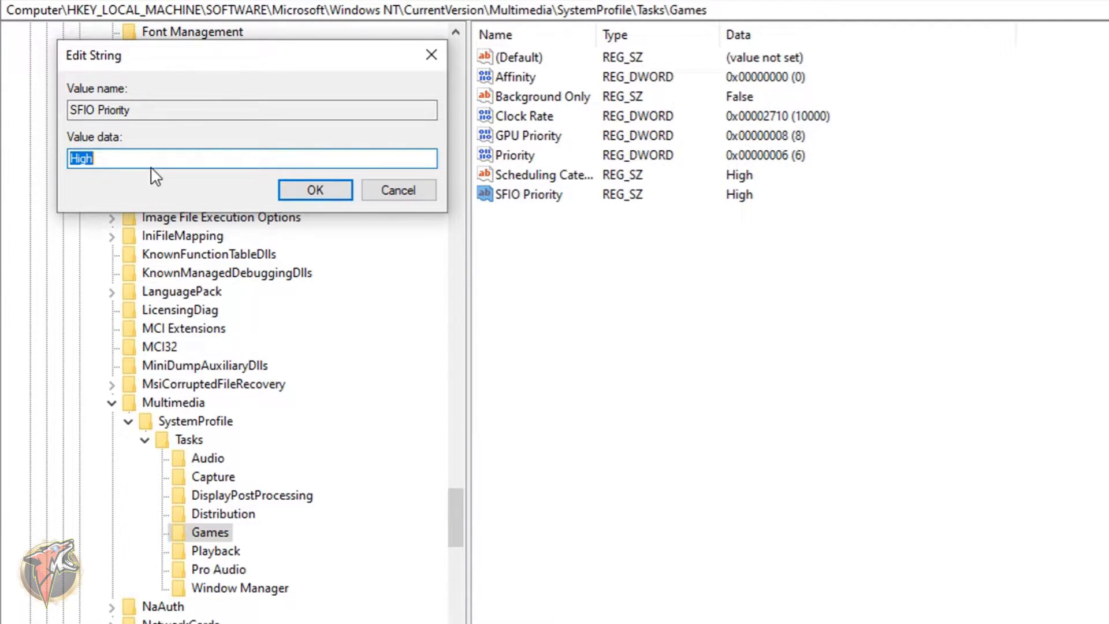
left_click(305, 194)
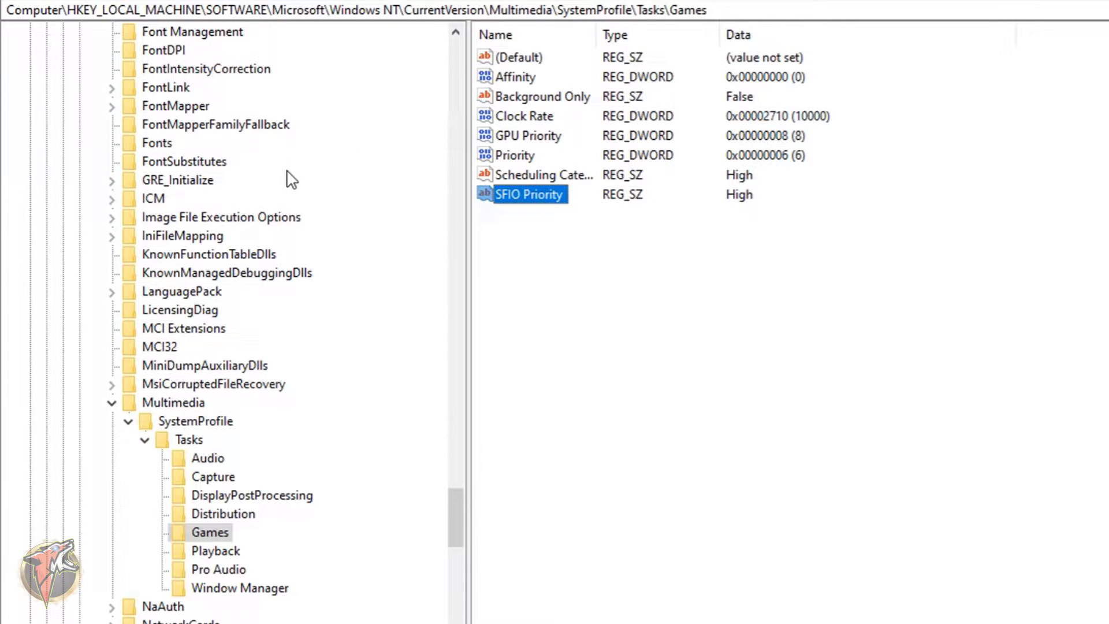
Step: Collapse the CurrentVersion, Microsoft and SOFTWARE branches
scroll(13, 171, "up", 11)
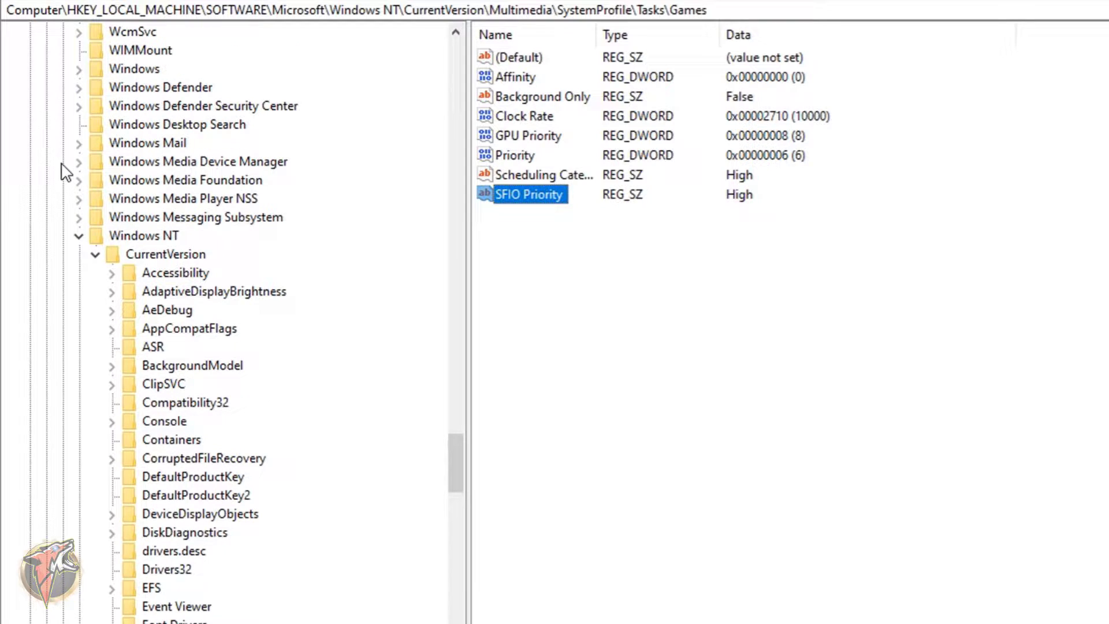
left_click(104, 252)
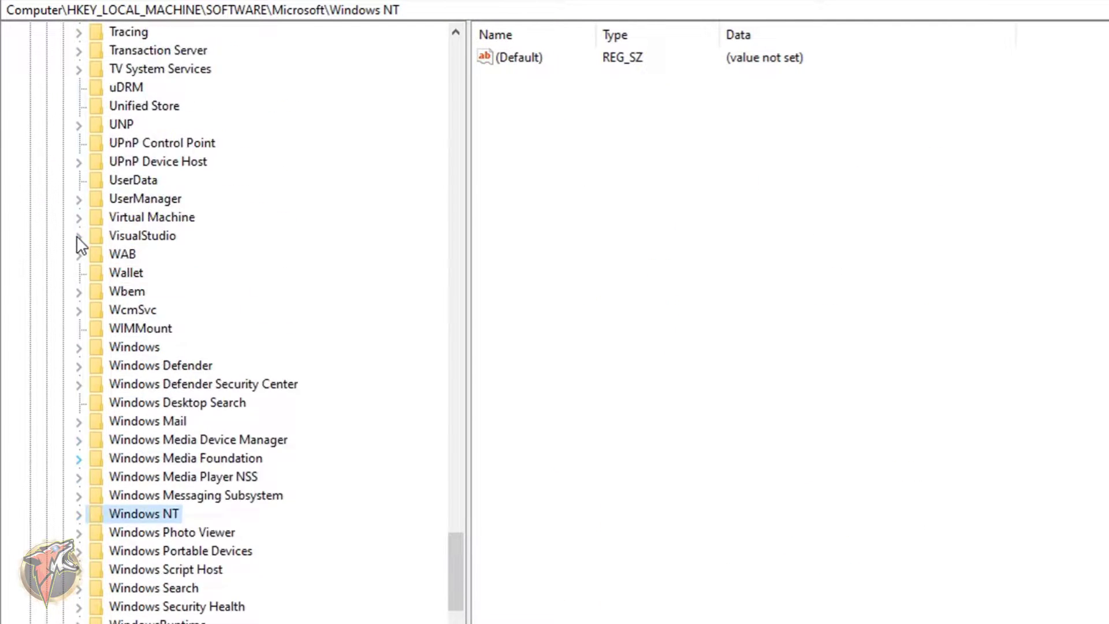
scroll(58, 207, "up", 20)
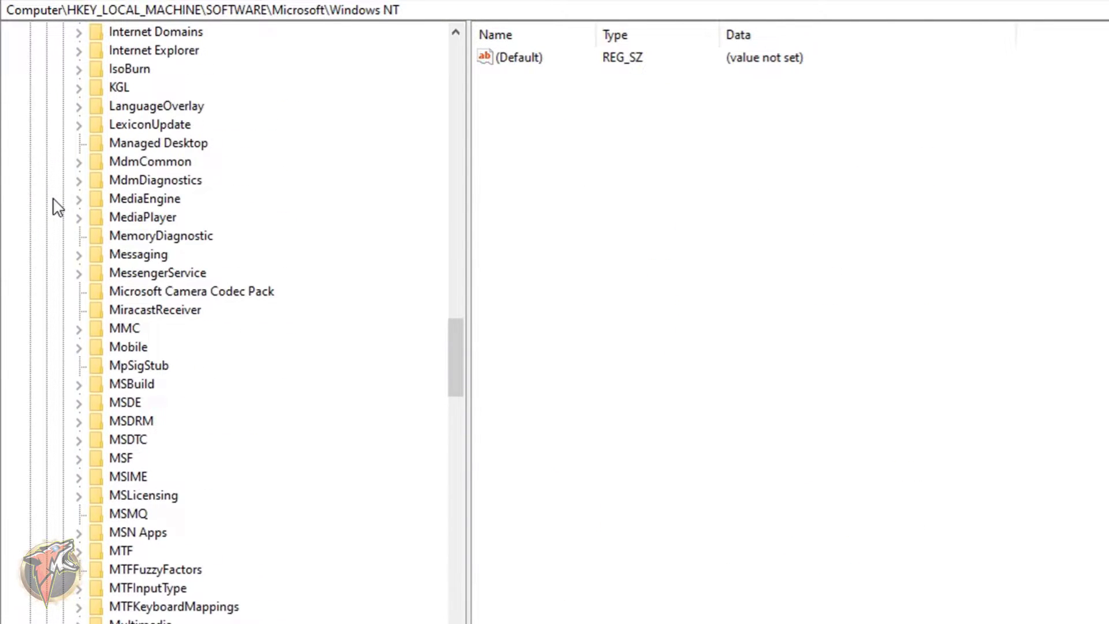
scroll(58, 206, "up", 20)
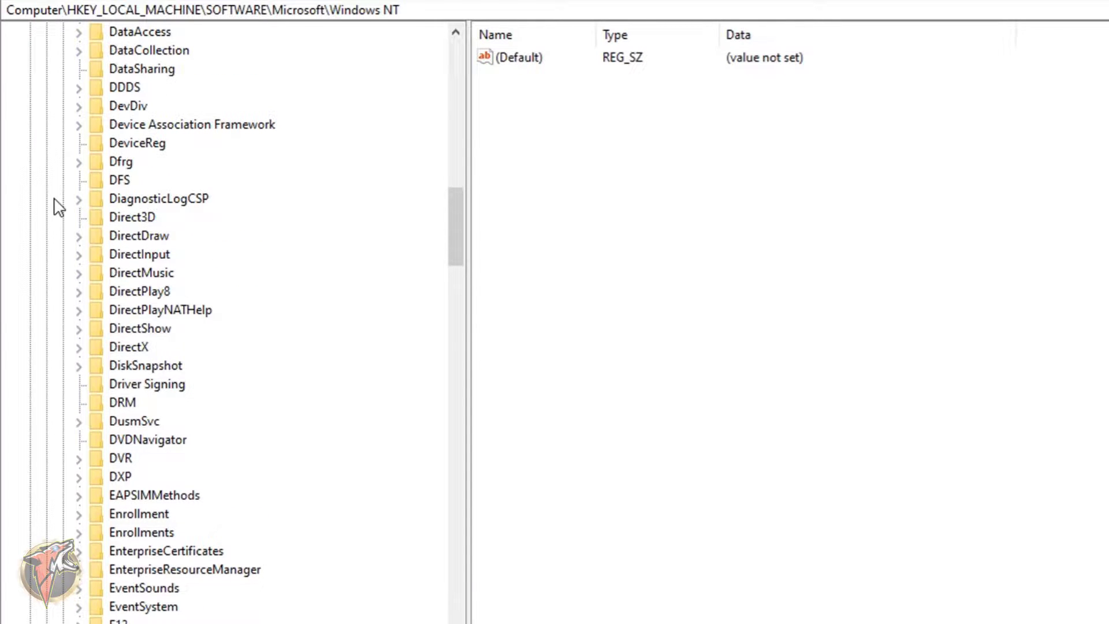
scroll(58, 206, "up", 18)
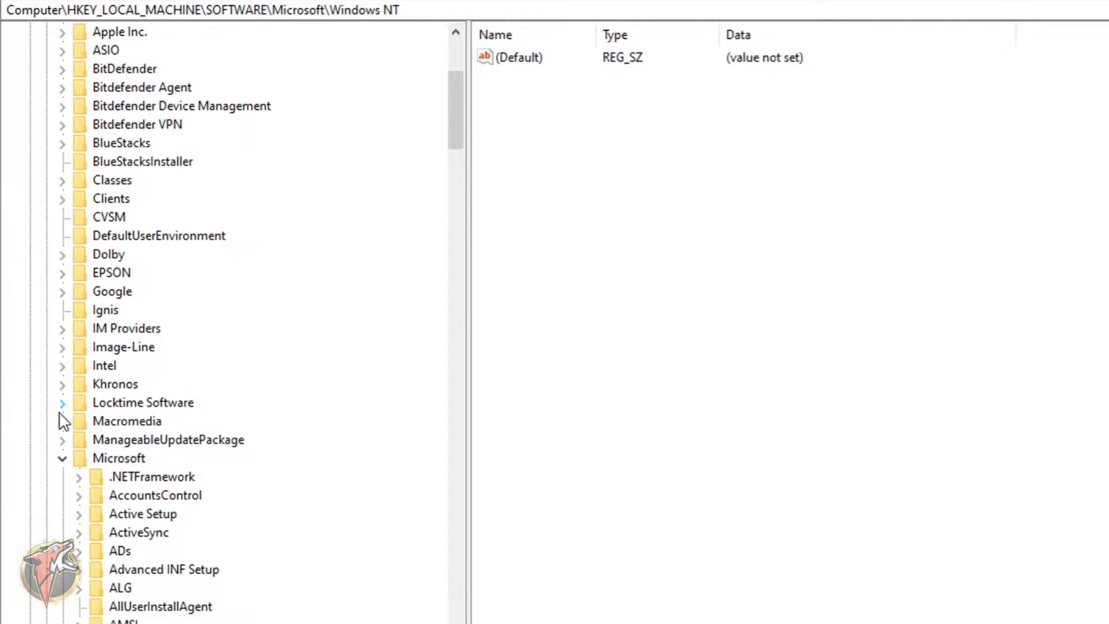
left_click(62, 458)
scroll(50, 329, "up", 5)
left_click(46, 200)
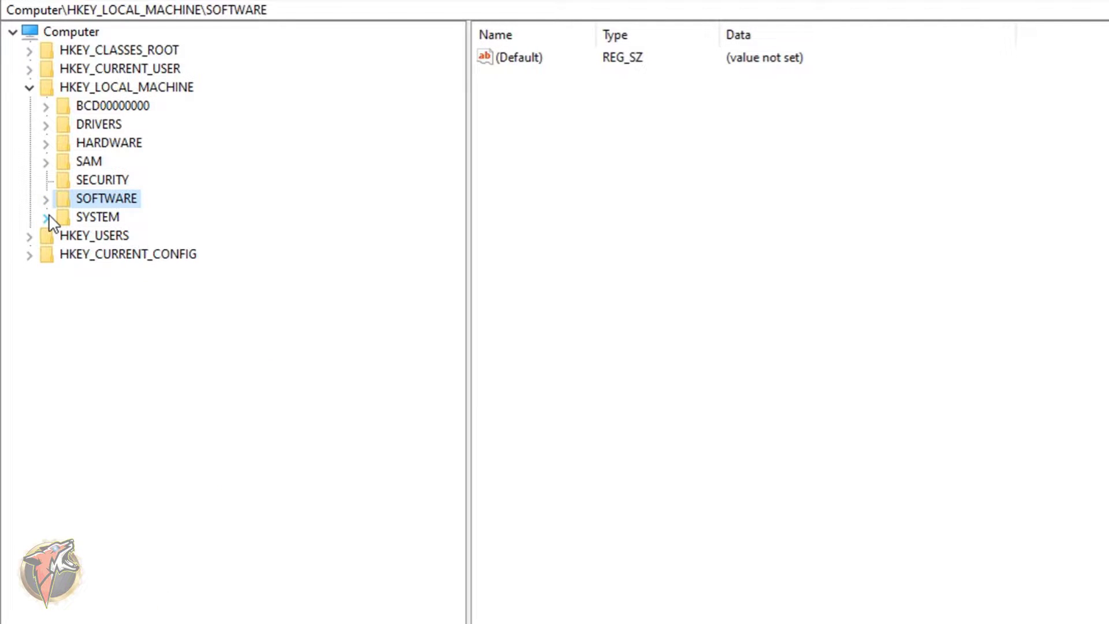
Step: Expand SYSTEM > CurrentControlSet > Control > Power and open PowerSettings
left_click(46, 219)
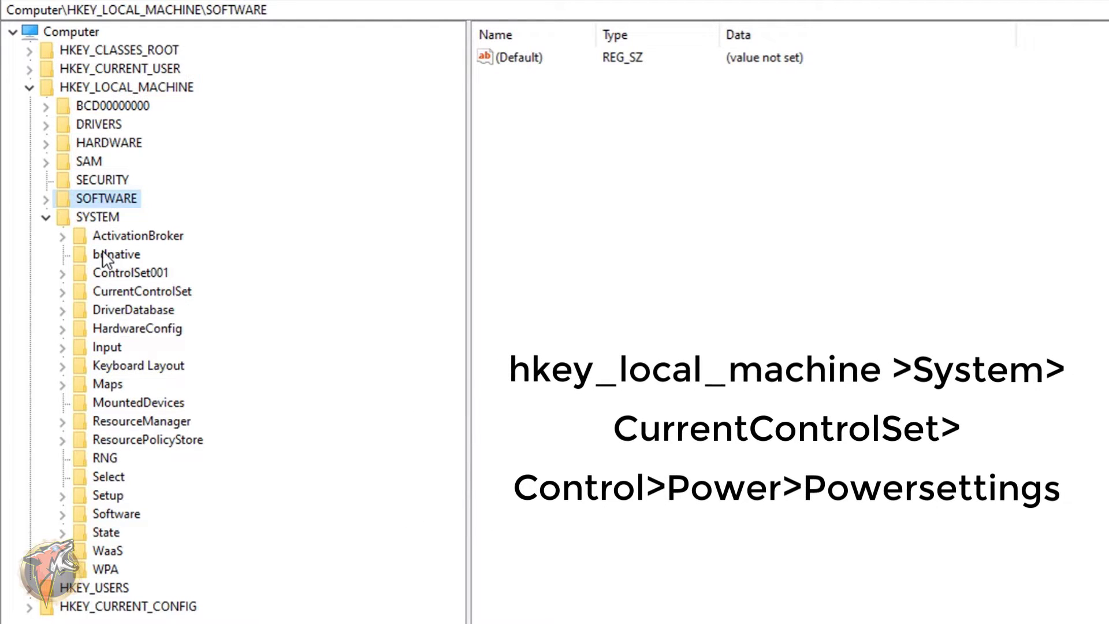
double_click(139, 292)
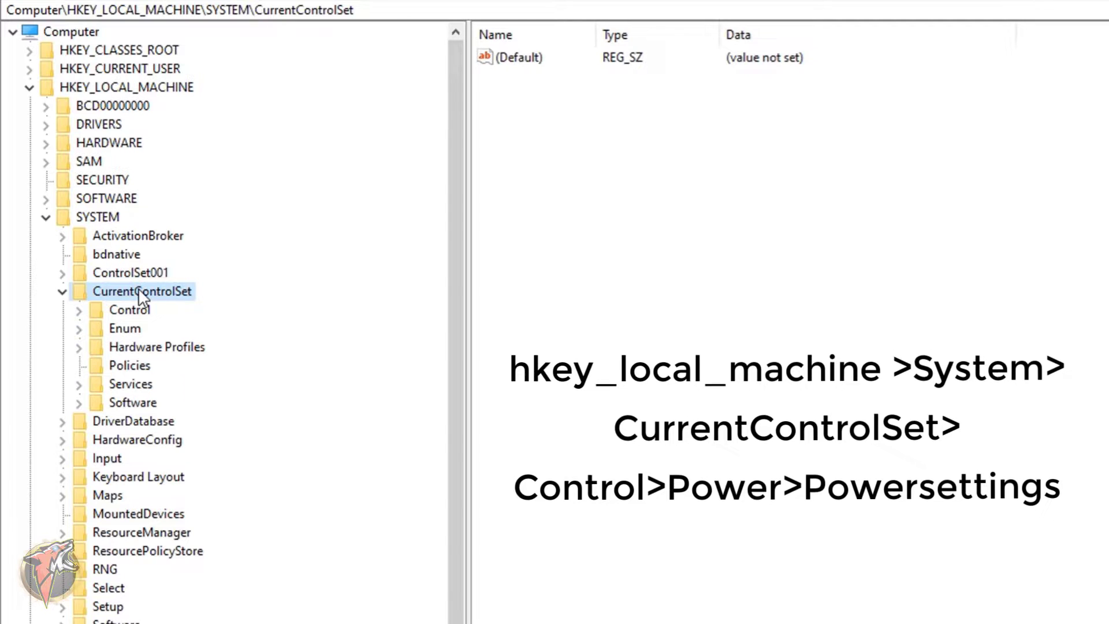
double_click(131, 311)
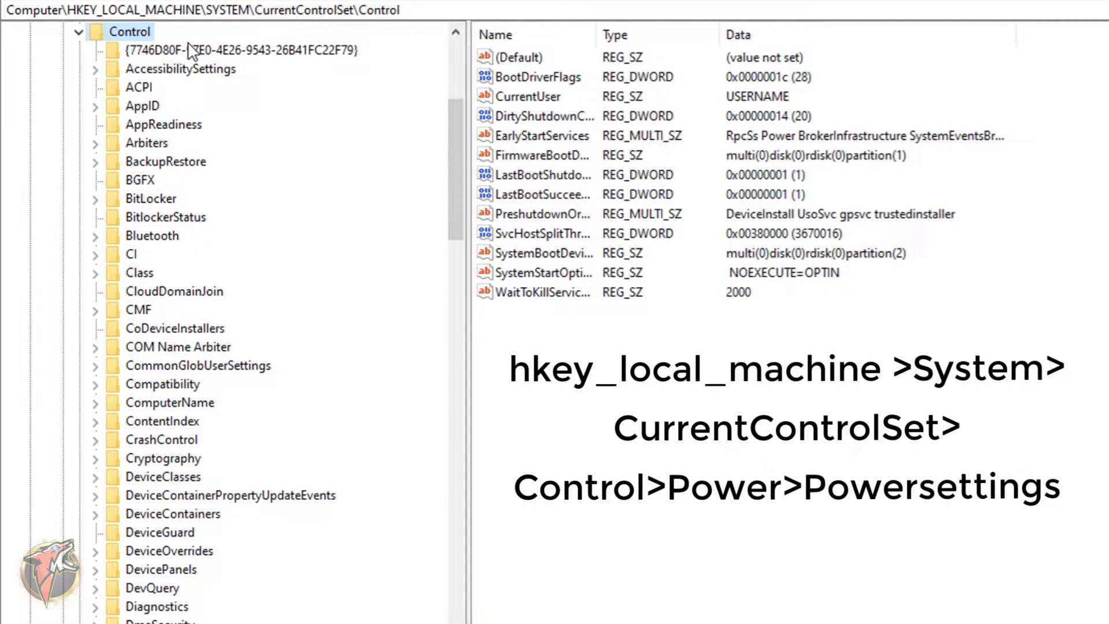
scroll(191, 52, "down", 17)
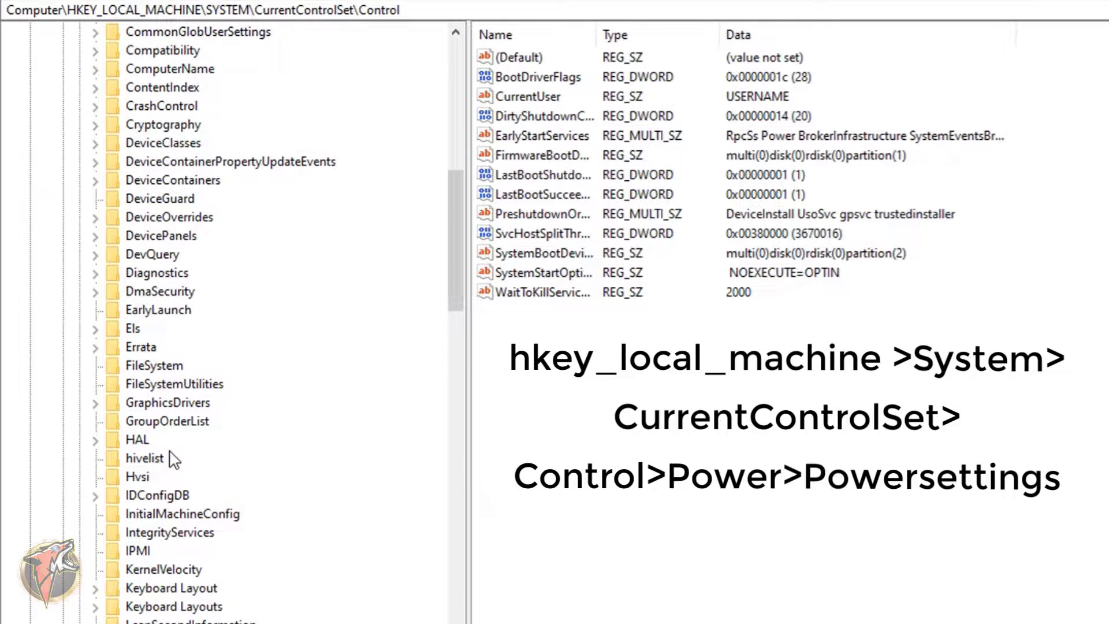
scroll(120, 303, "down", 4)
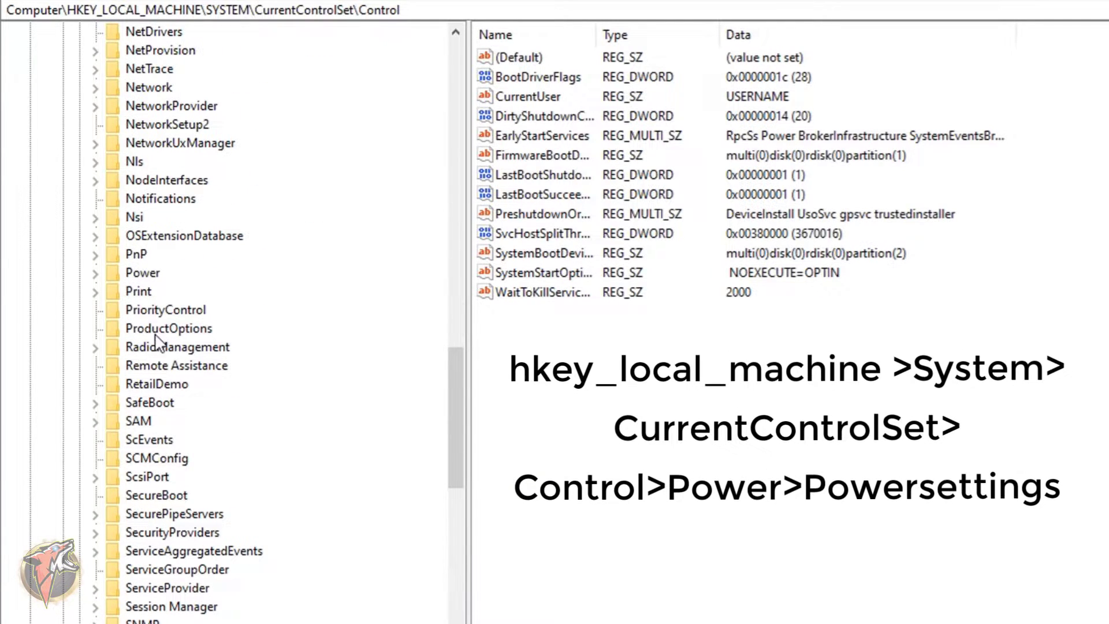
left_click(148, 279)
double_click(149, 279)
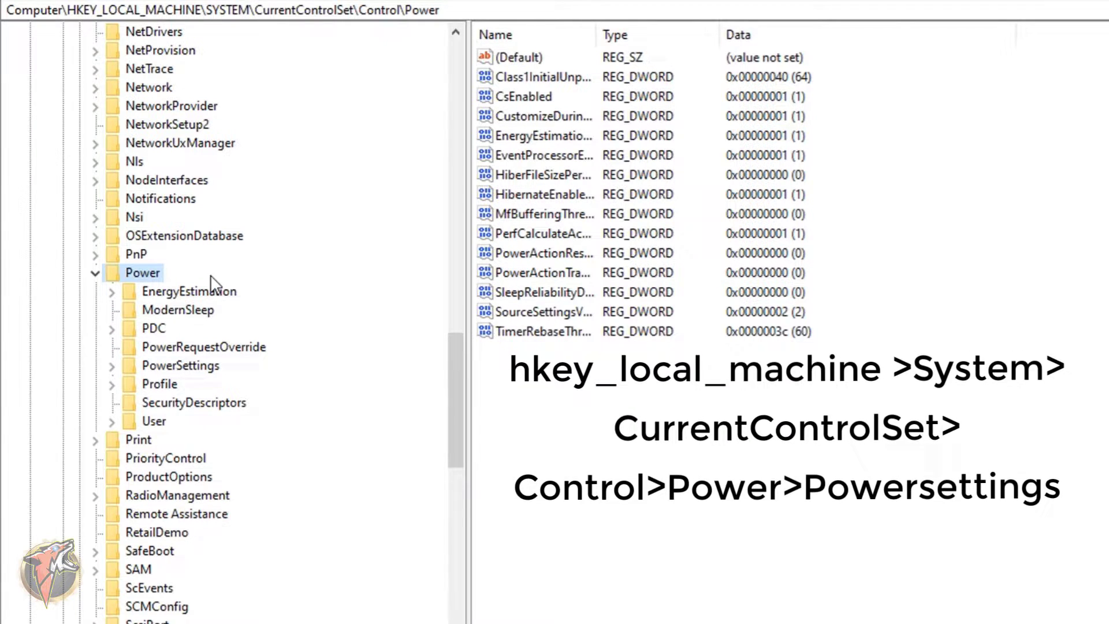
double_click(181, 366)
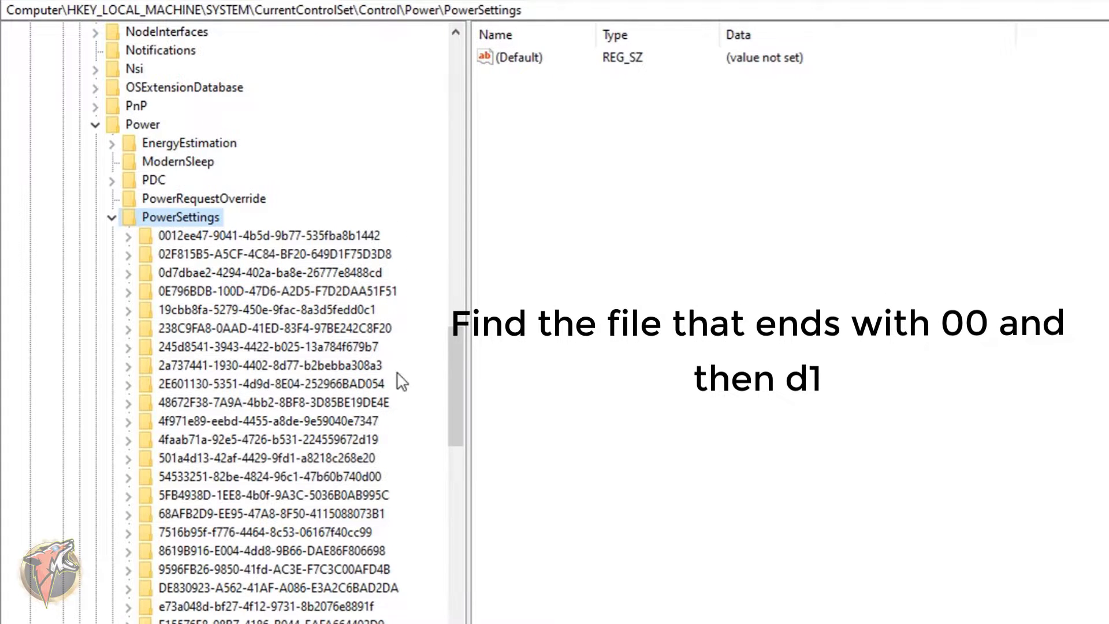
left_click(352, 477)
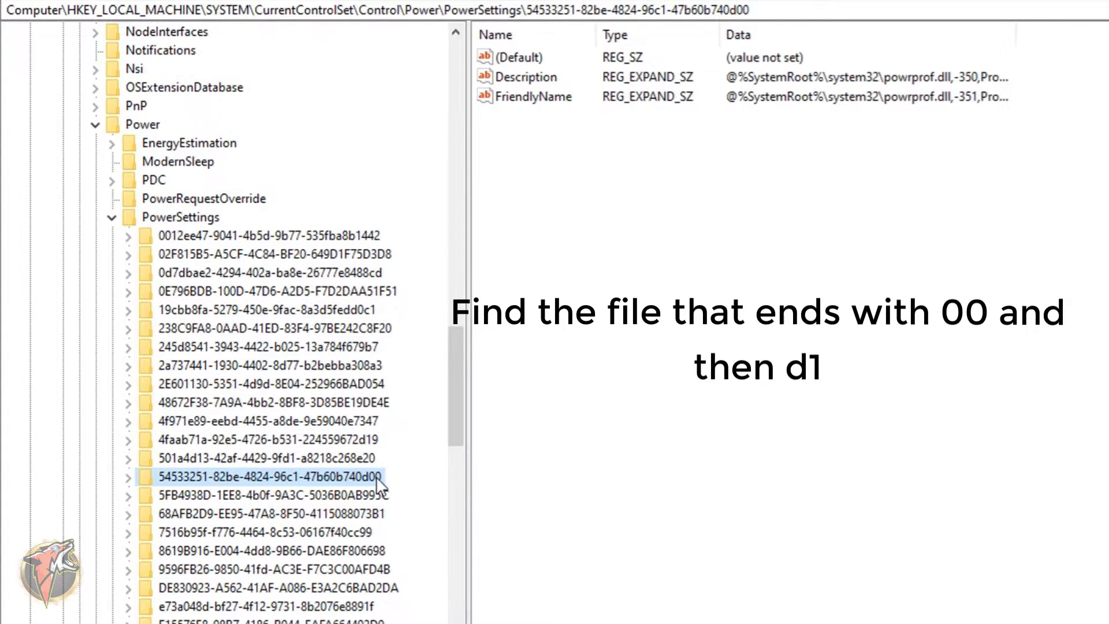
left_click(132, 478)
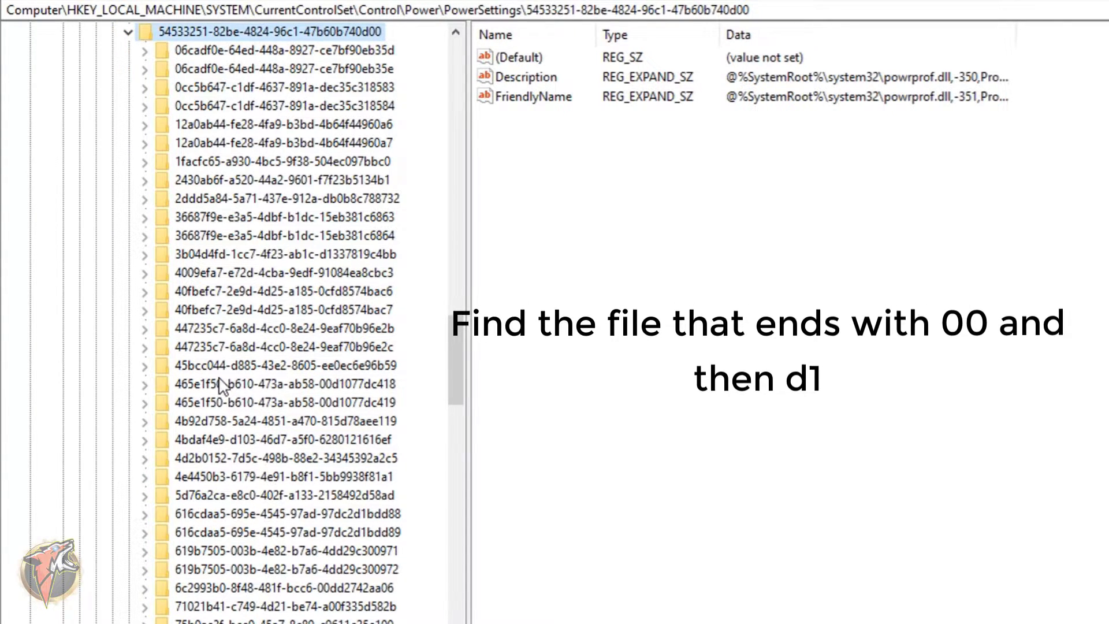
scroll(385, 269, "down", 2)
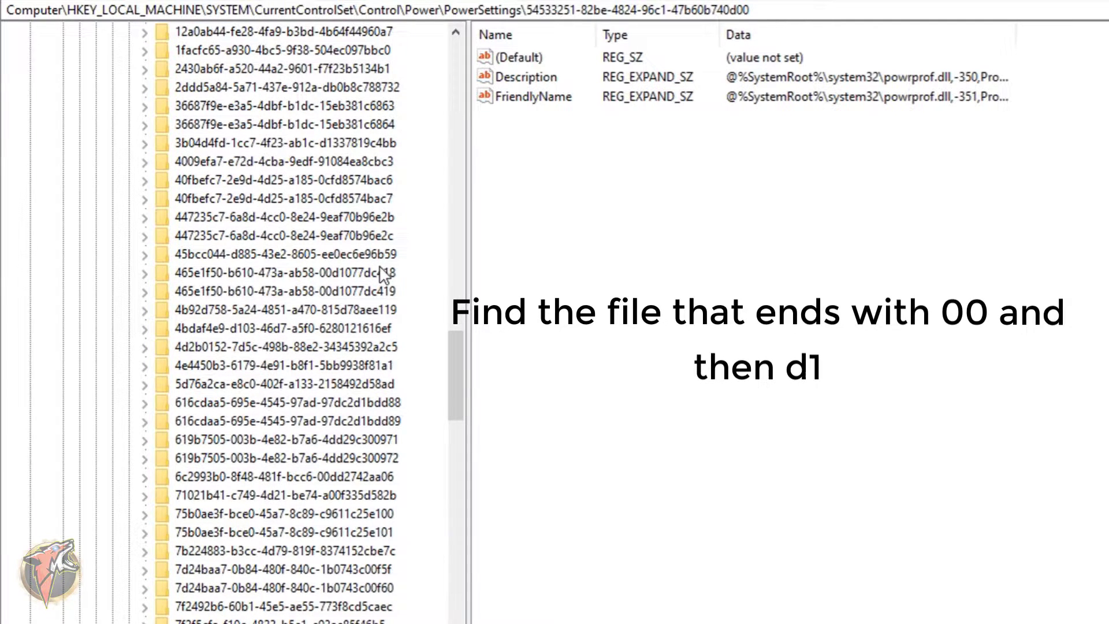
scroll(403, 432, "down", 3)
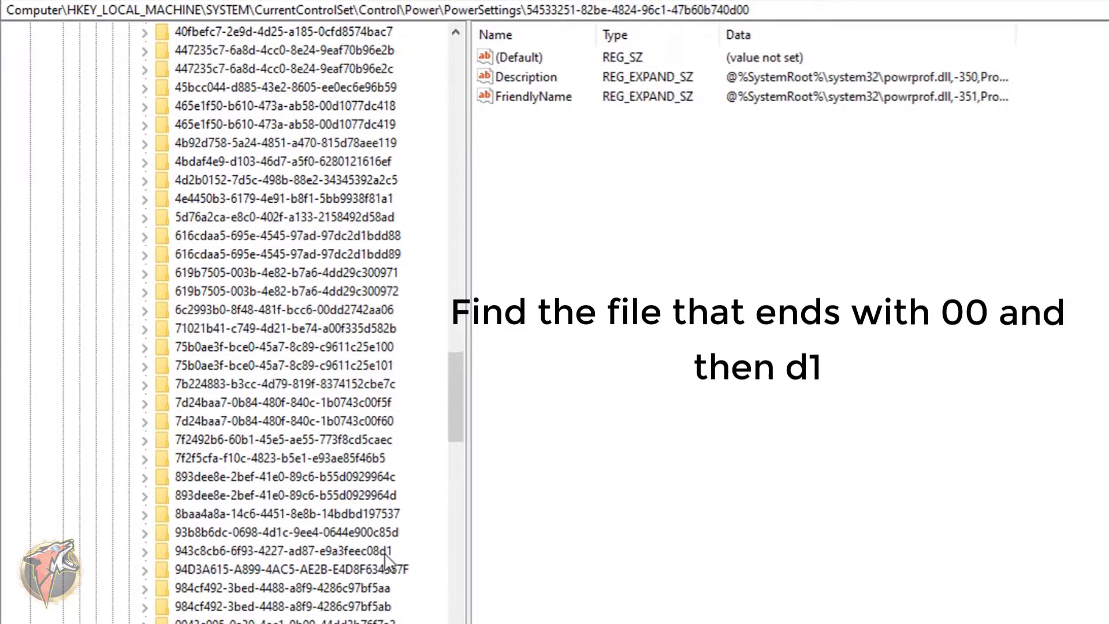
left_click(343, 550)
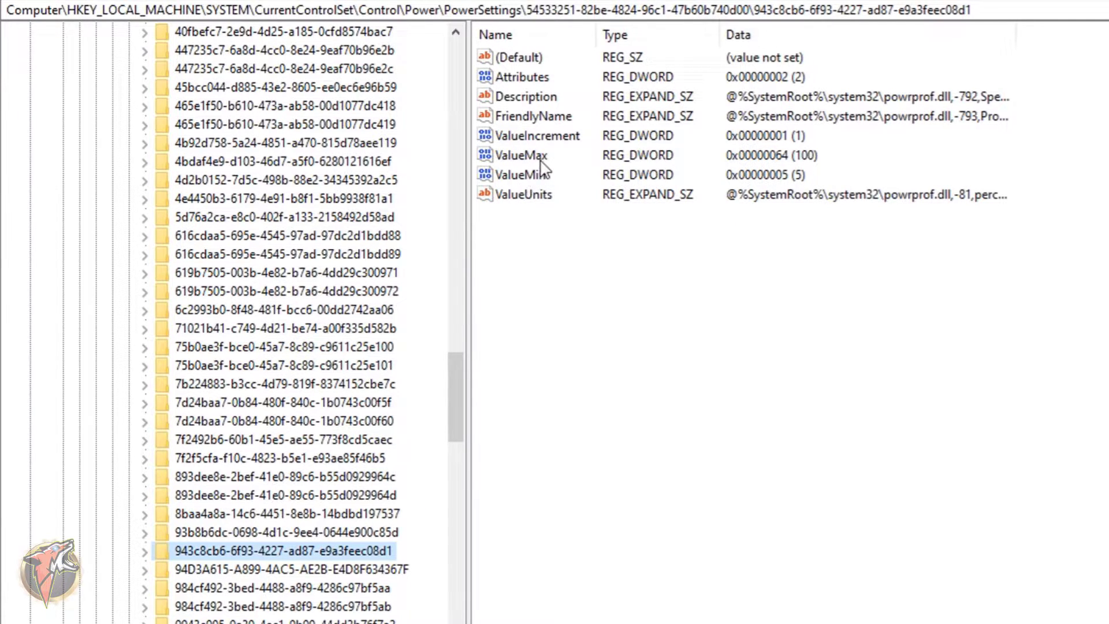
double_click(525, 81)
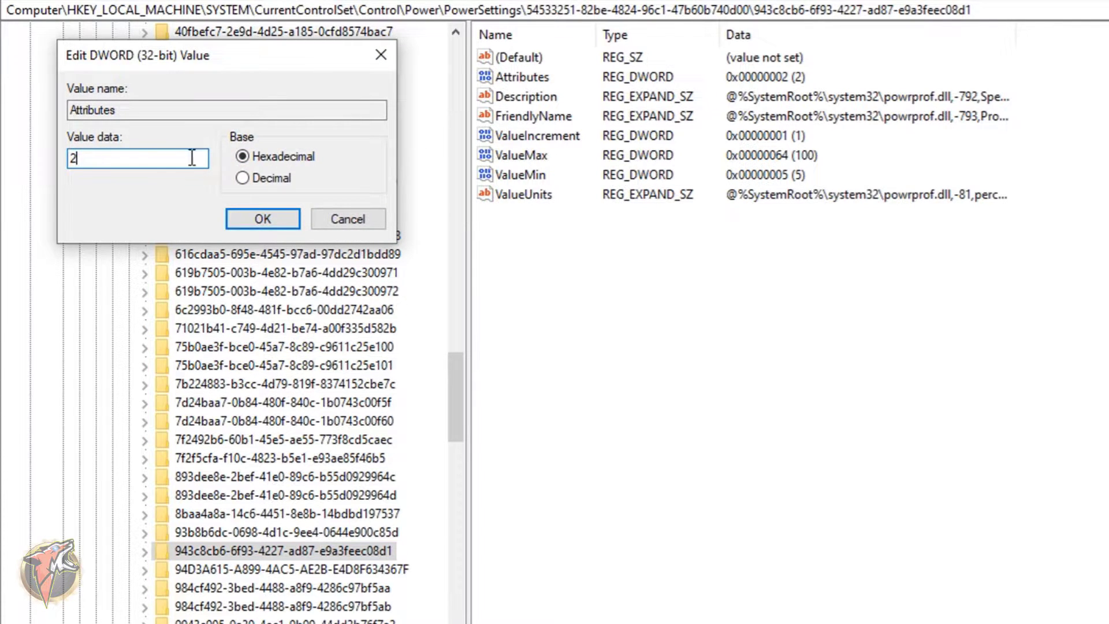
left_click(294, 221)
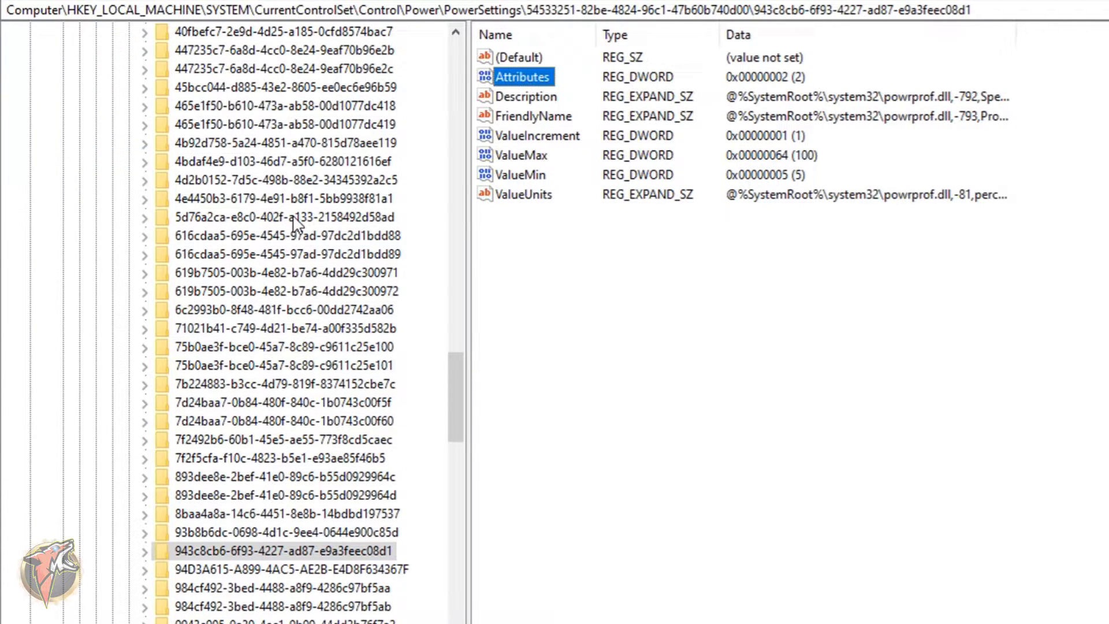
scroll(293, 221, "up", 20)
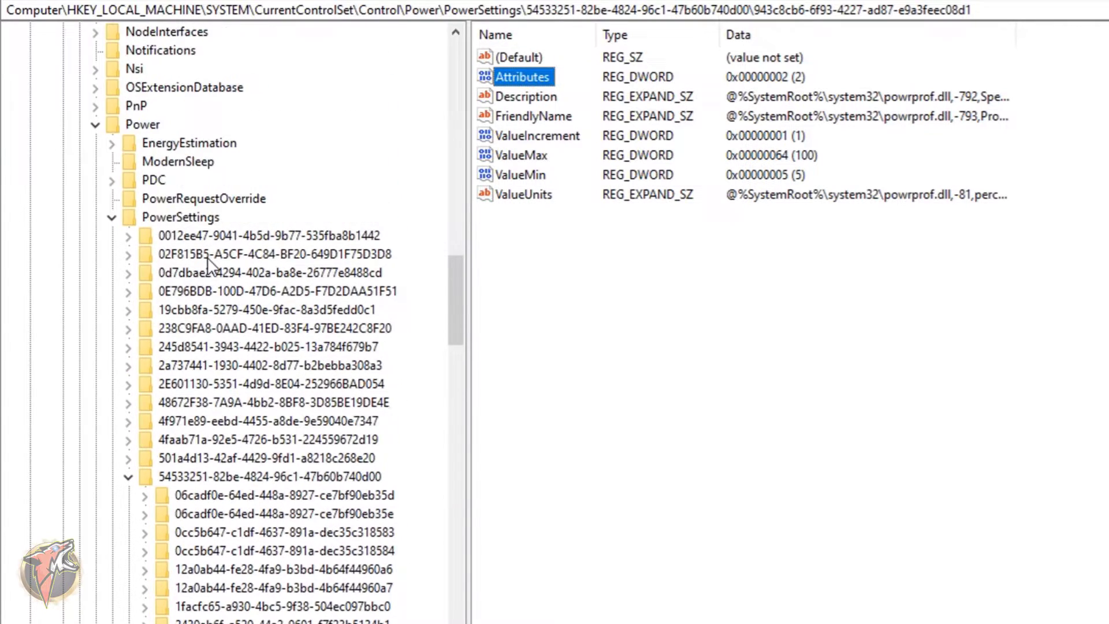
scroll(212, 267, "up", 12)
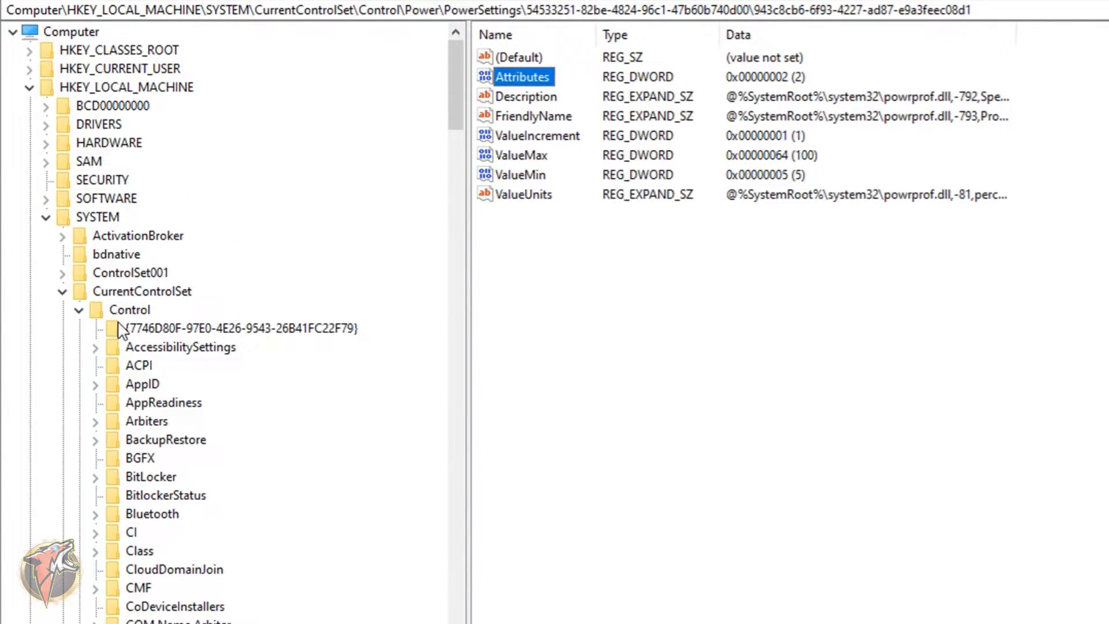
Step: Collapse the tree, reopen SYSTEM > CurrentControlSet > Control, and select WaitToKillServiceTimeout (2000)
left_click(79, 310)
left_click(62, 292)
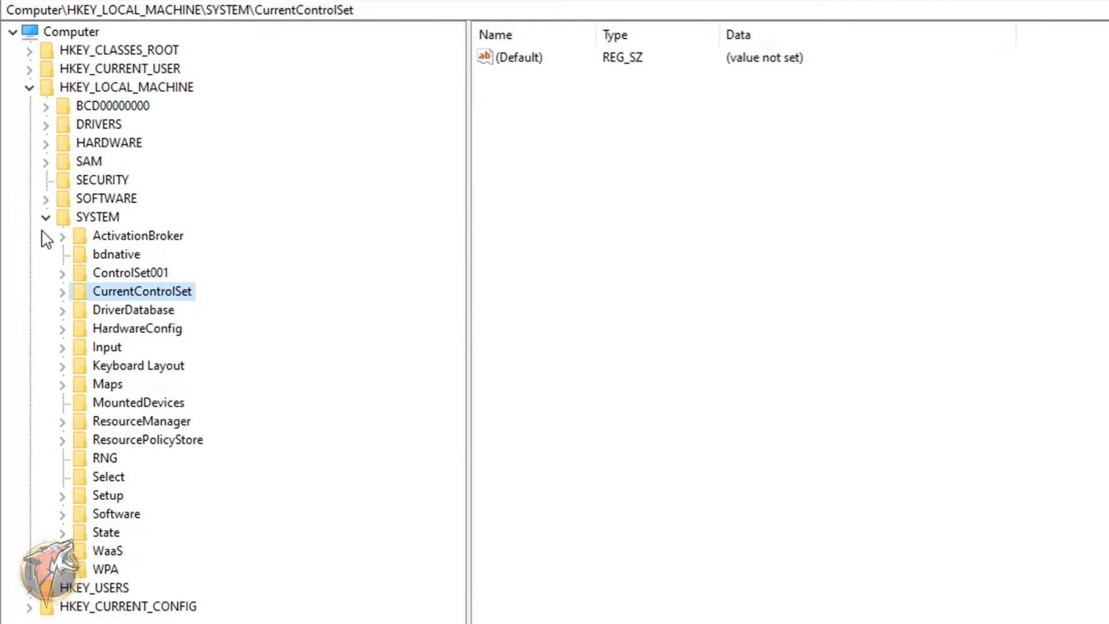
left_click(46, 217)
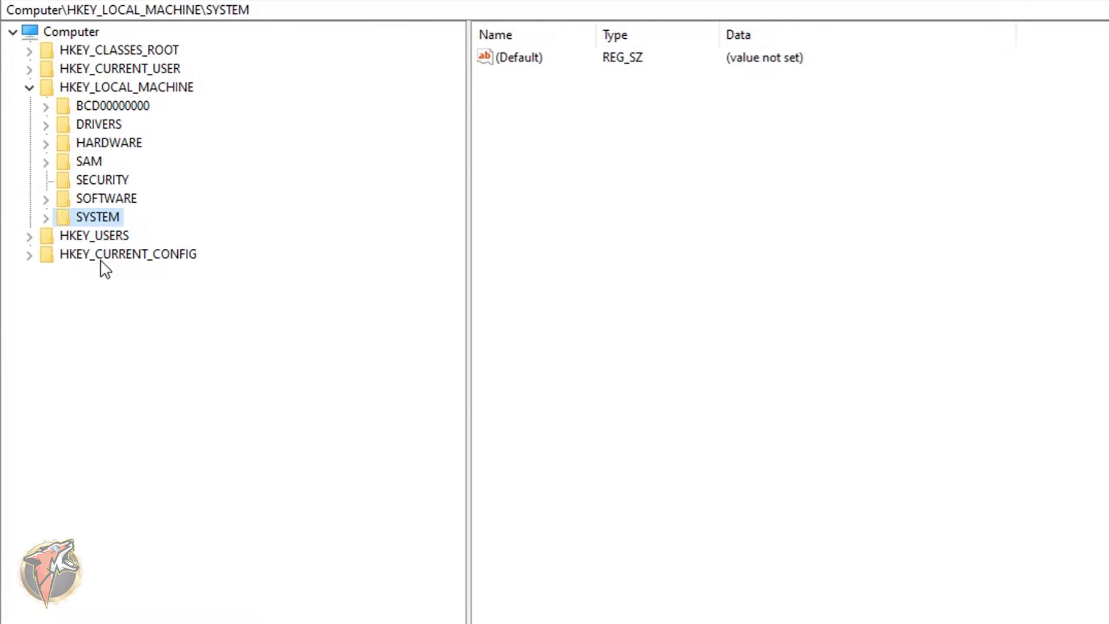
left_click(46, 218)
double_click(142, 291)
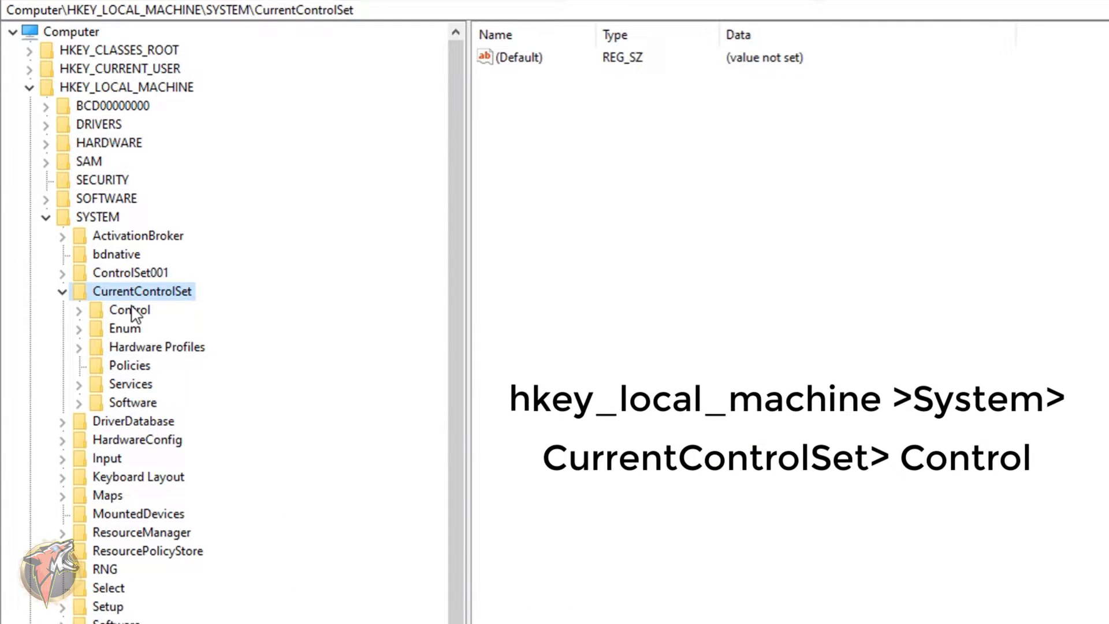
double_click(132, 310)
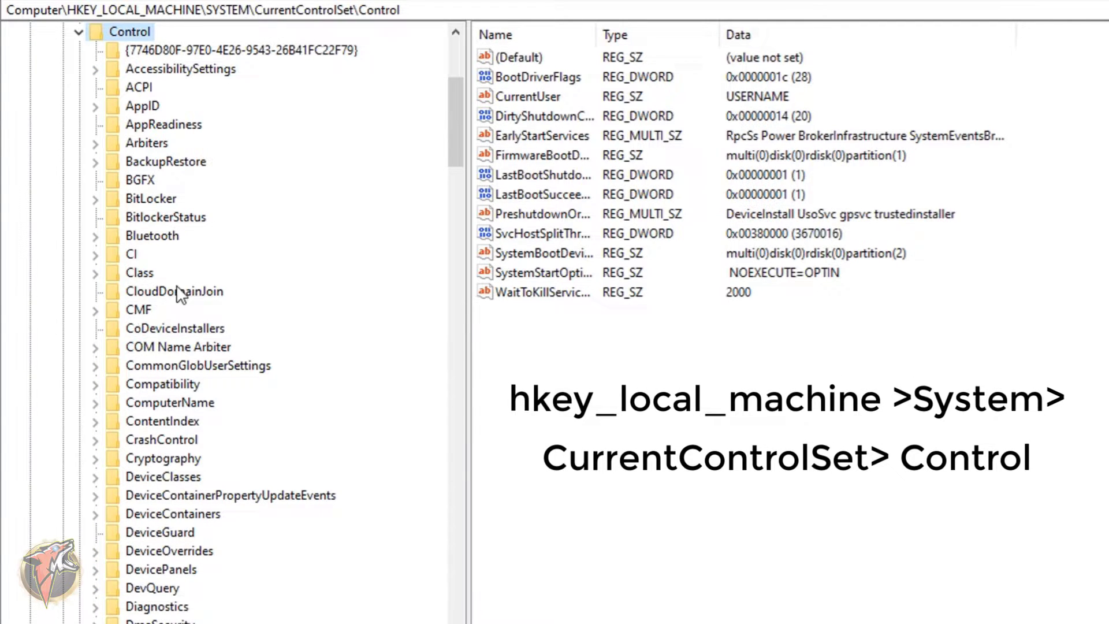
left_click(543, 292)
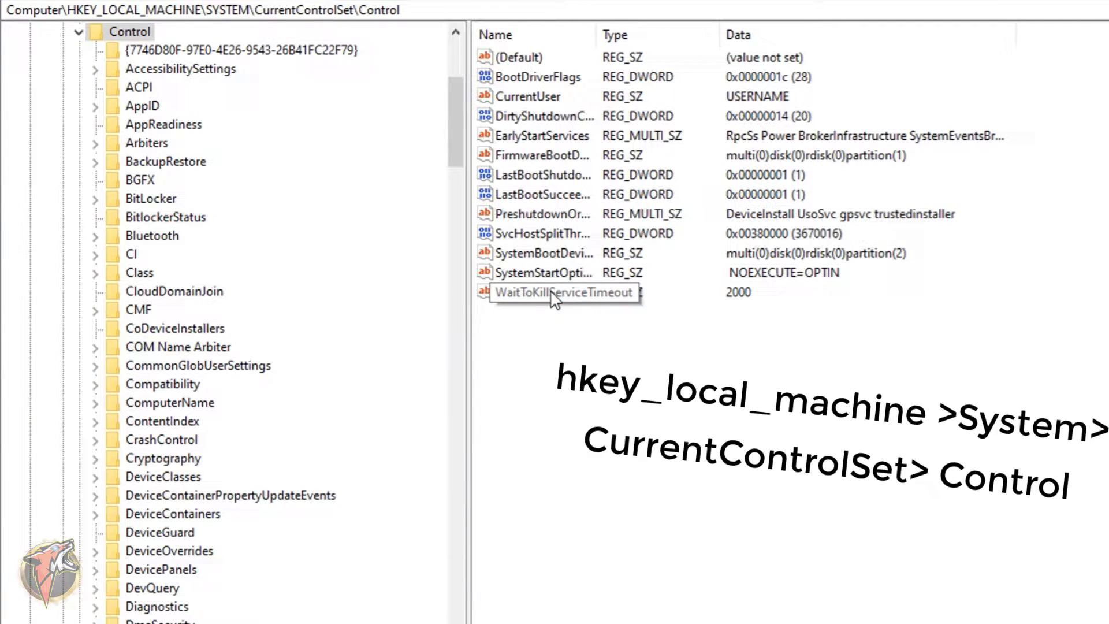
double_click(554, 294)
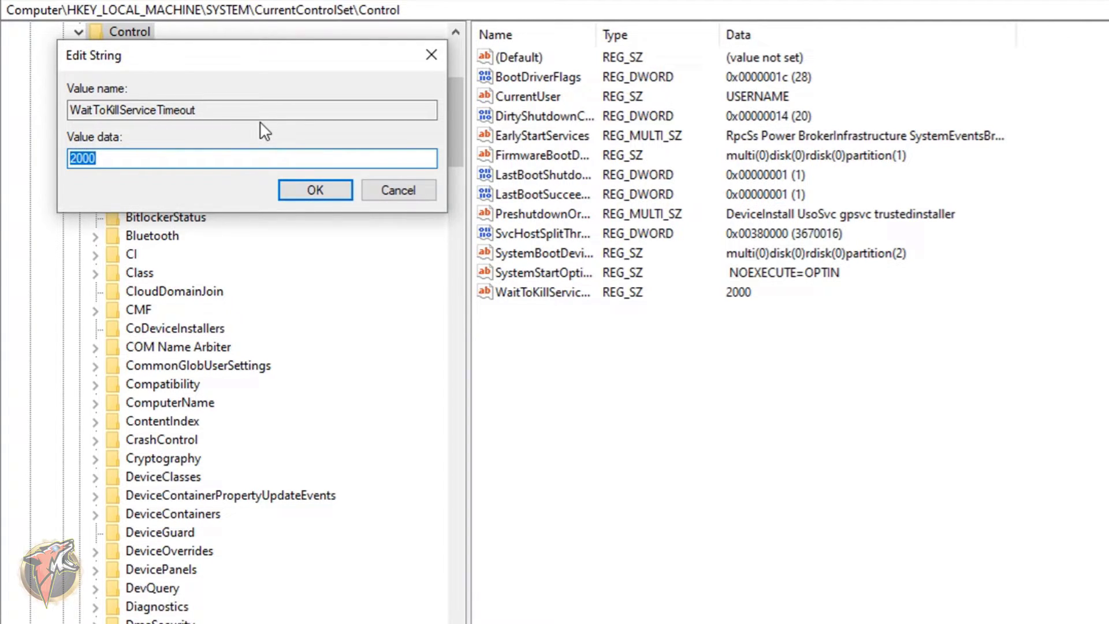
type("2000")
left_click(312, 191)
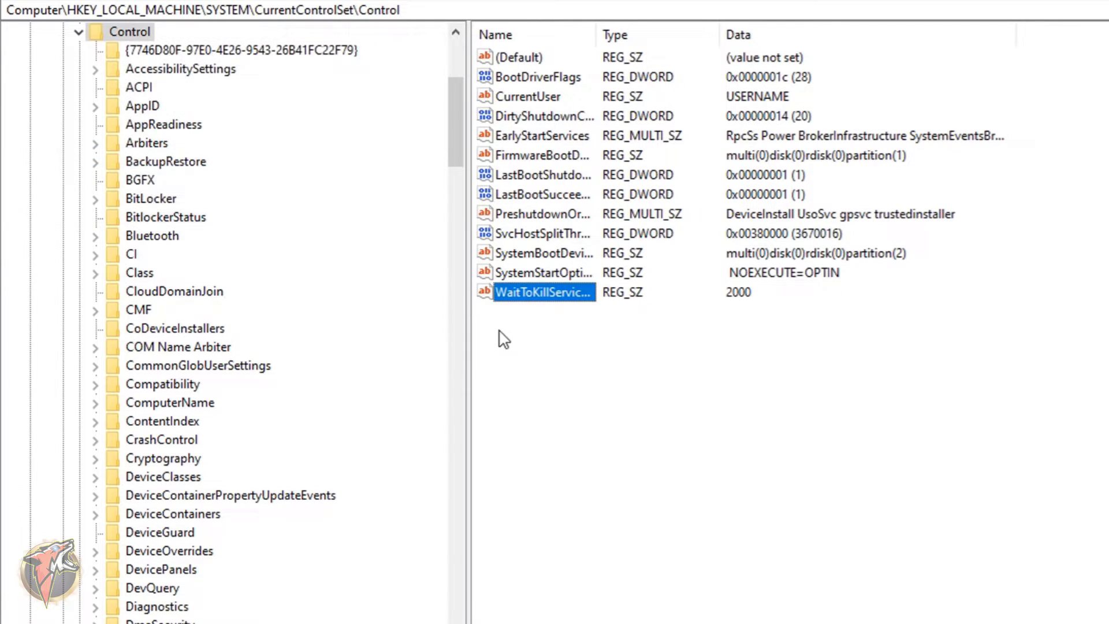
scroll(70, 317, "up", 5)
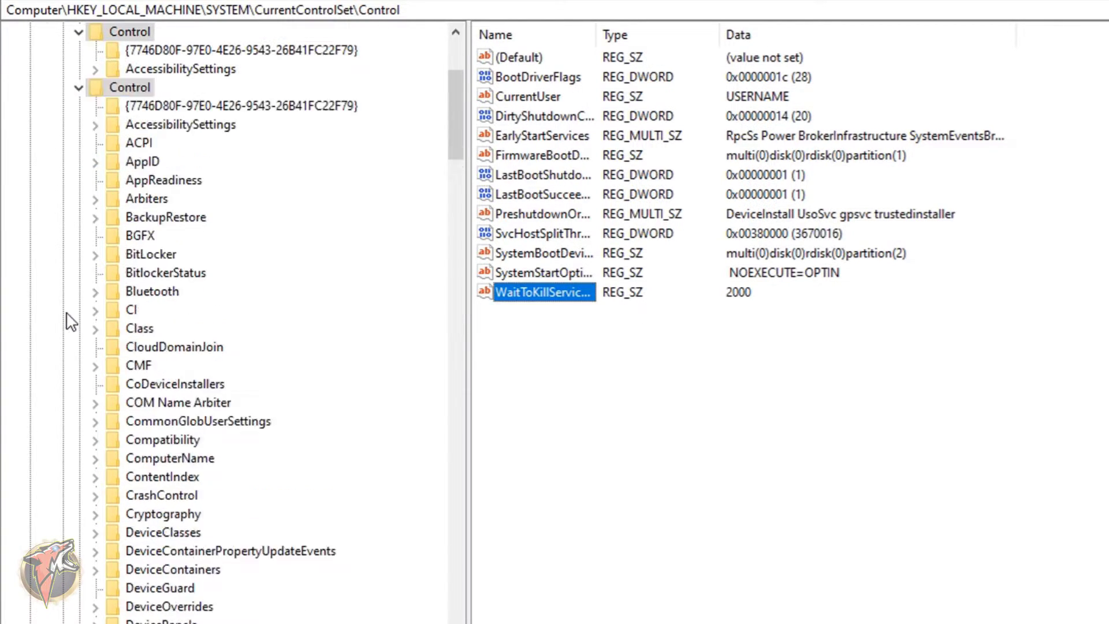
Step: Collapse HKEY_LOCAL_MACHINE and open HKEY_CURRENT_USER > Control Panel > Desktop
left_click(60, 291)
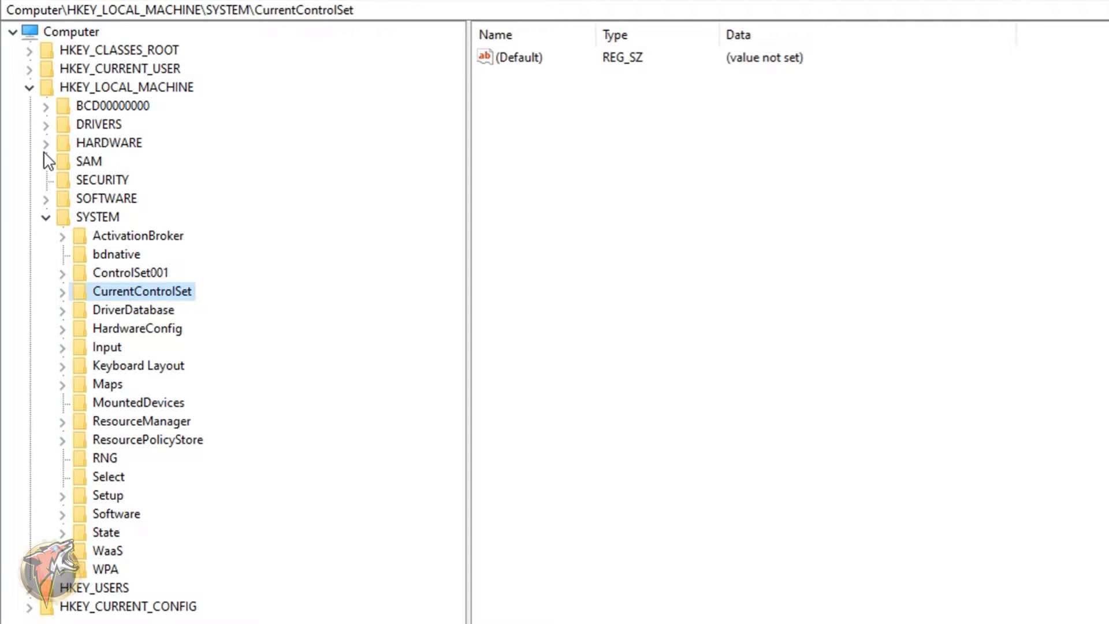
left_click(46, 215)
left_click(28, 89)
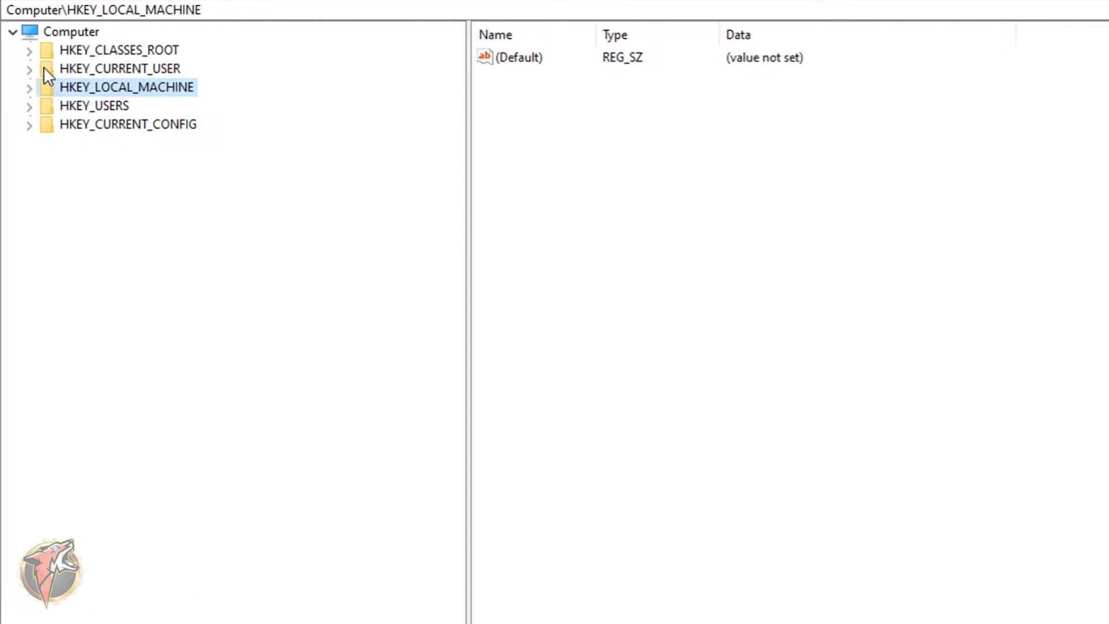
left_click(43, 67)
left_click(29, 69)
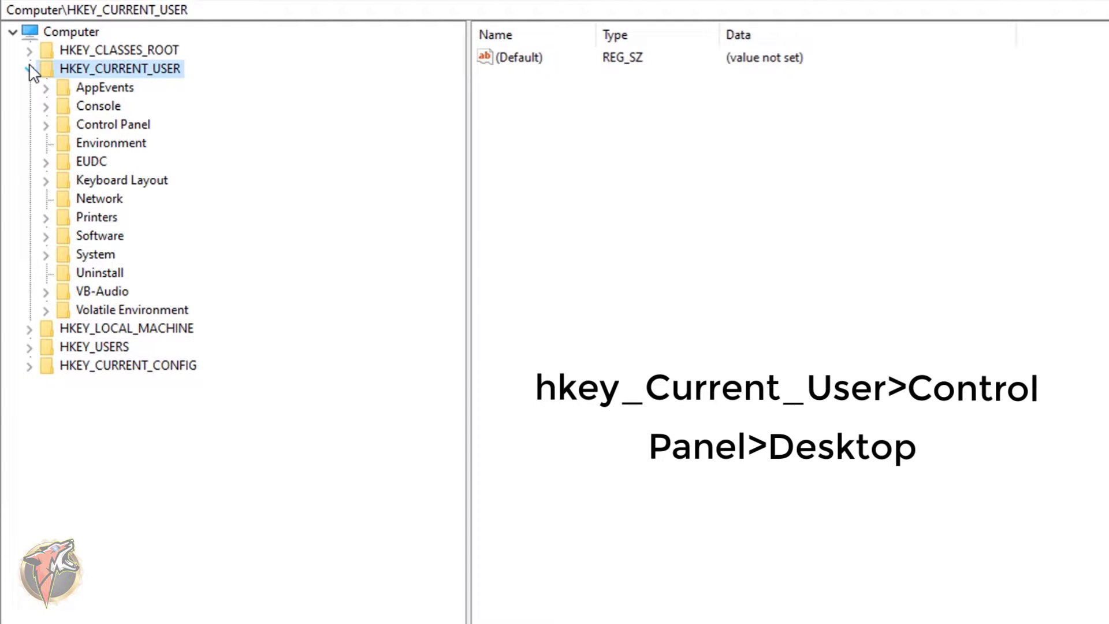
left_click(77, 123)
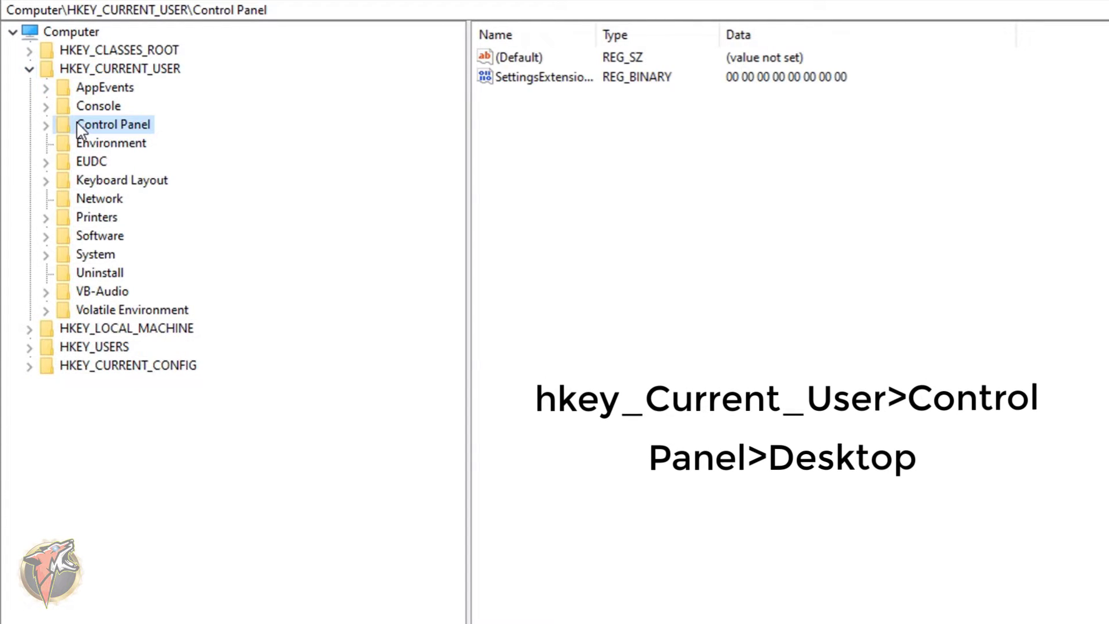
double_click(77, 123)
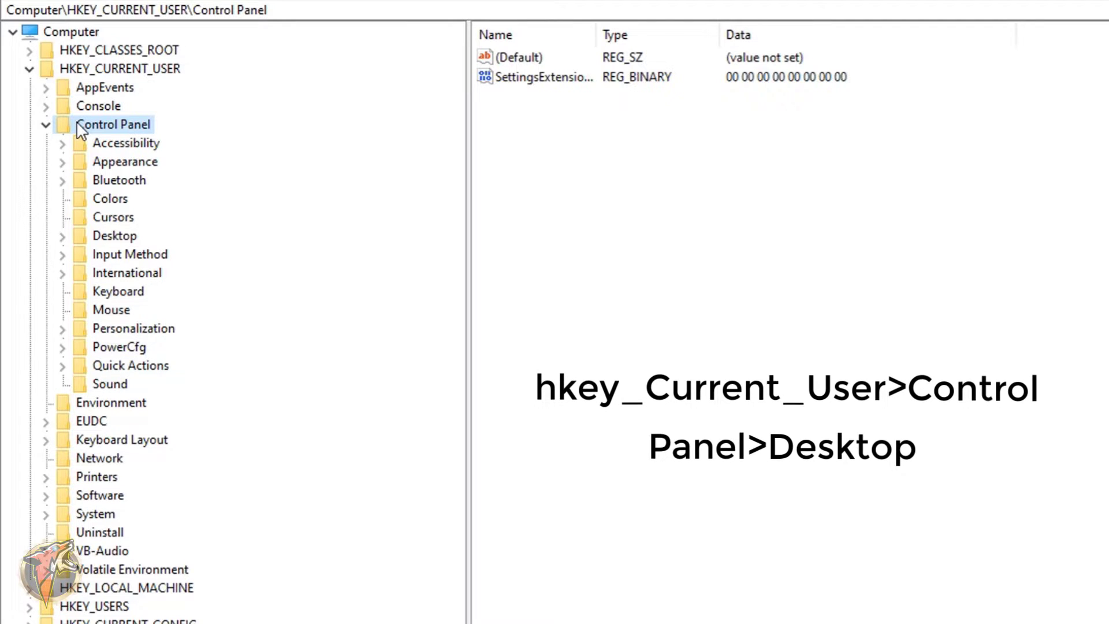
left_click(115, 234)
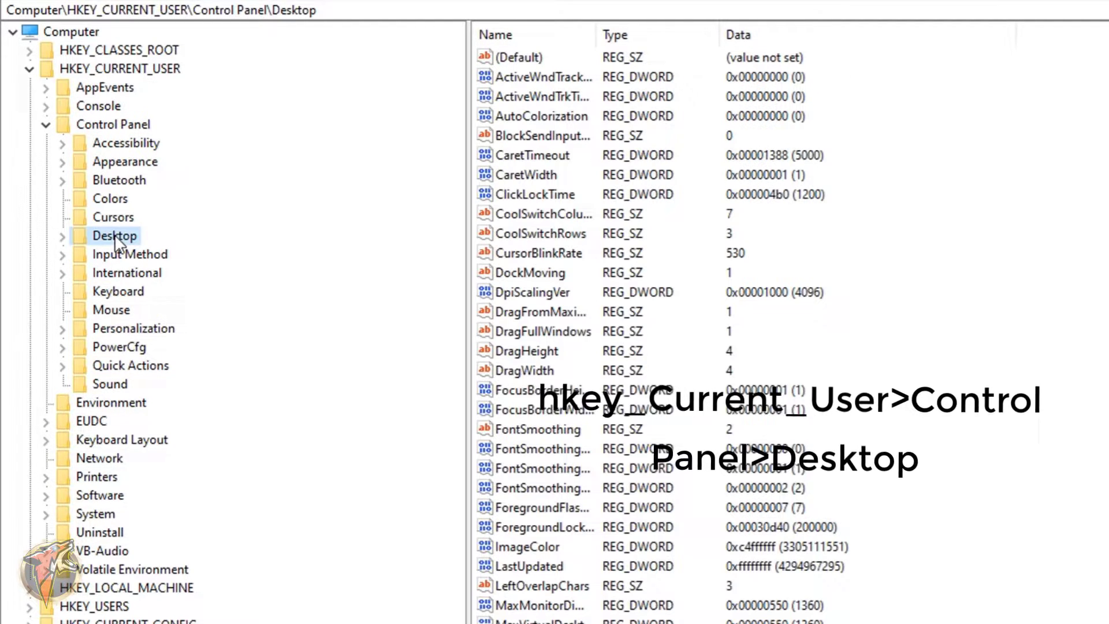
double_click(114, 234)
Step: Set MenuShowDelay to 0
scroll(572, 132, "down", 1)
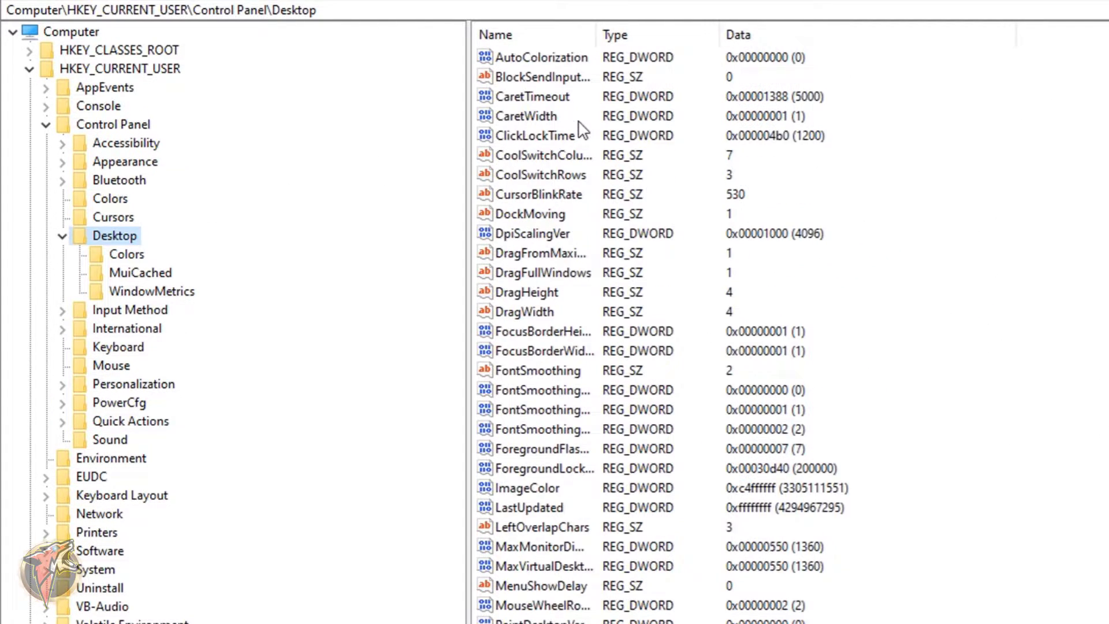
scroll(581, 129, "down", 2)
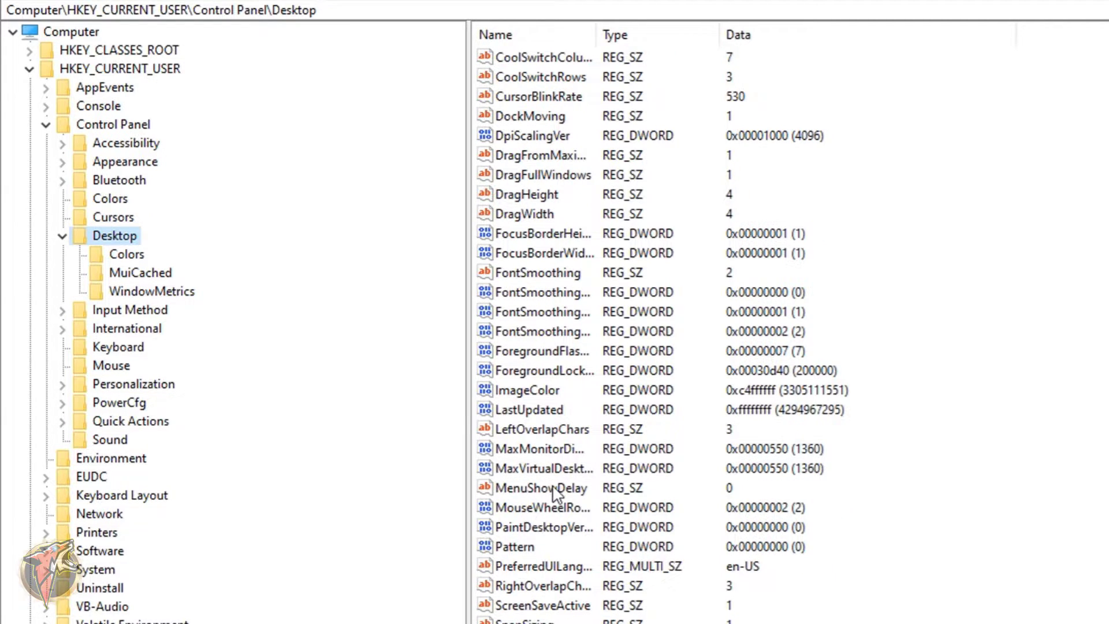
double_click(543, 489)
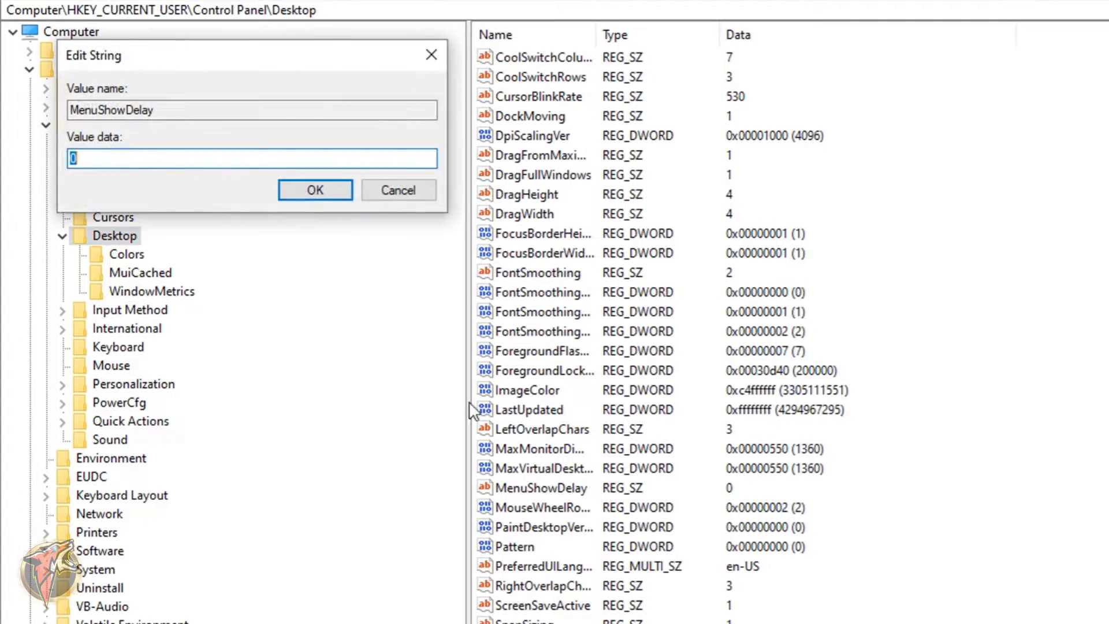
type("0")
left_click(312, 192)
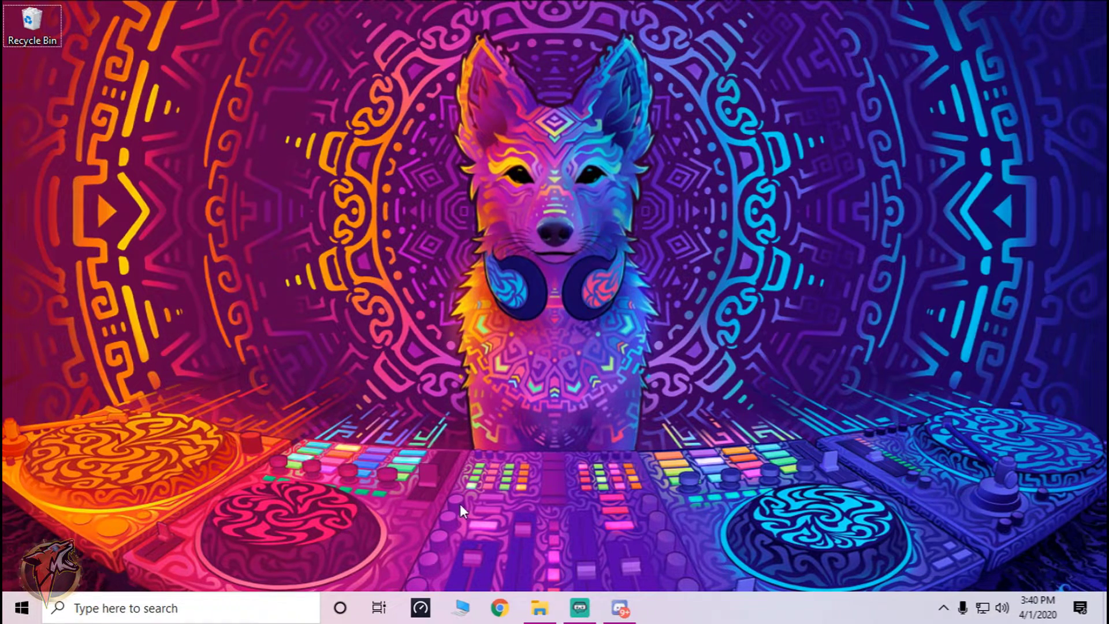
Step: Glance at the Start app list, then search Windows for 'epic'
left_click(22, 608)
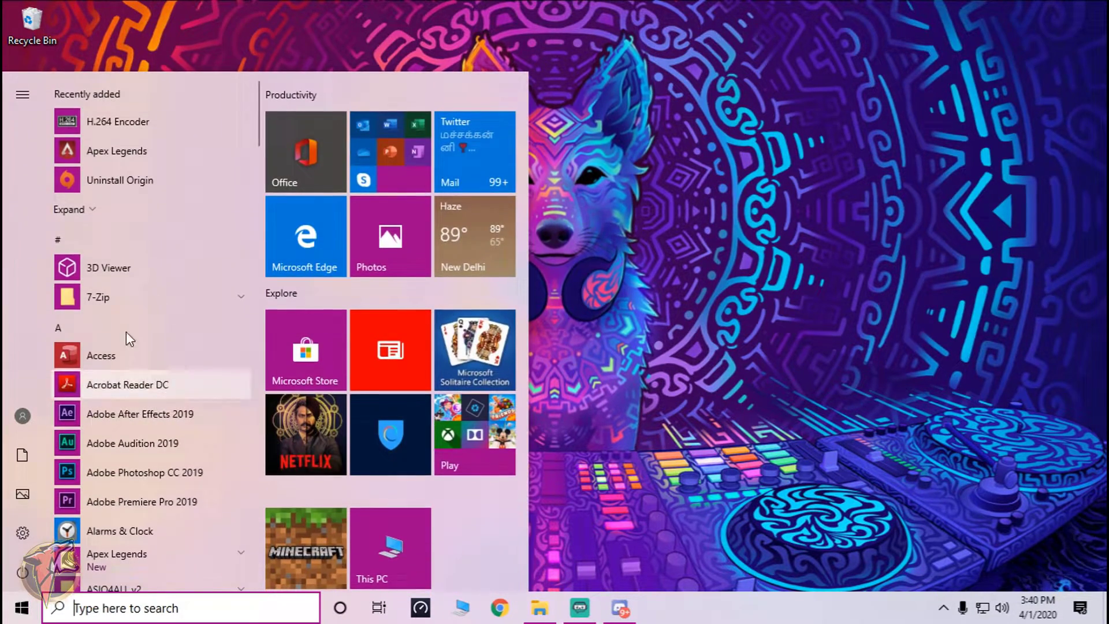
left_click(689, 157)
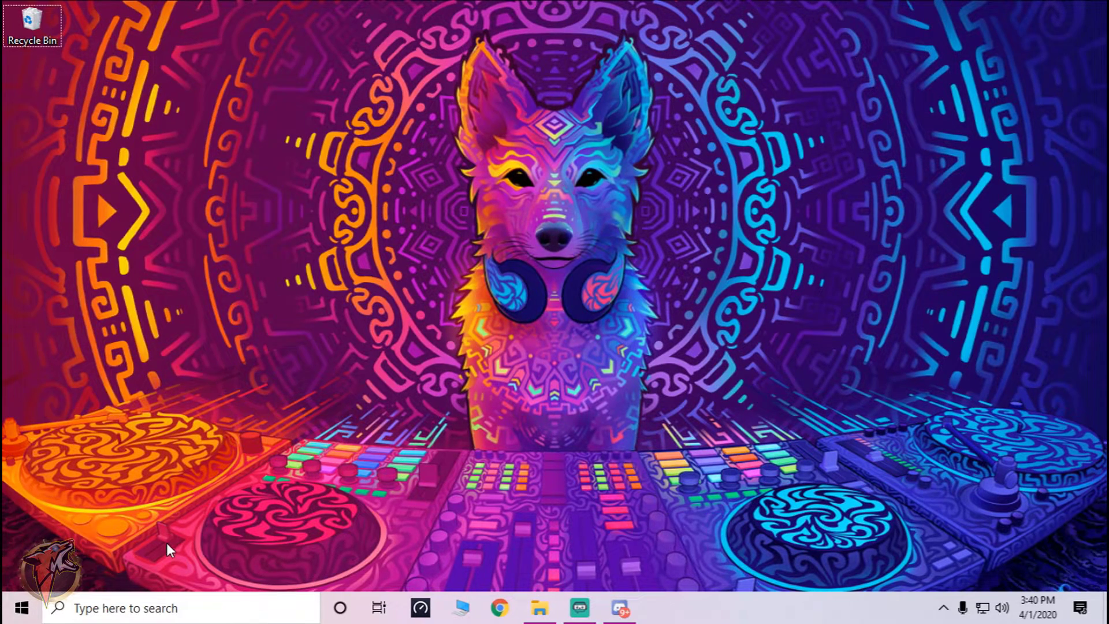
left_click(168, 607)
type("w")
key("BackSpace")
type("epic")
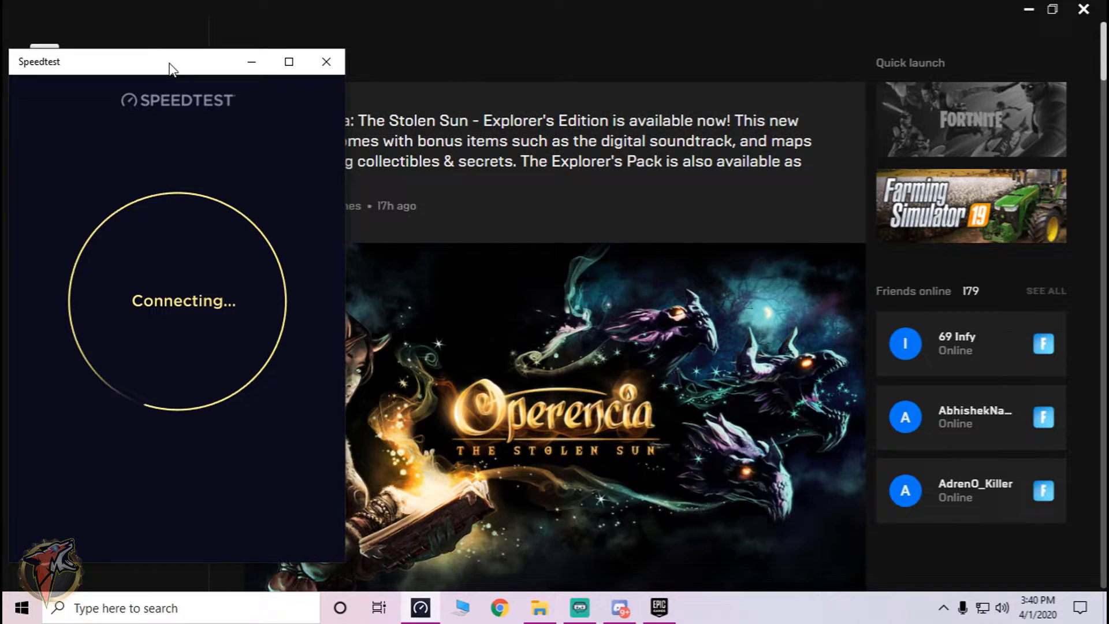
Step: Move the Speedtest window to the top of the screen and let the connection test run
left_click_drag(169, 62, 166, 14)
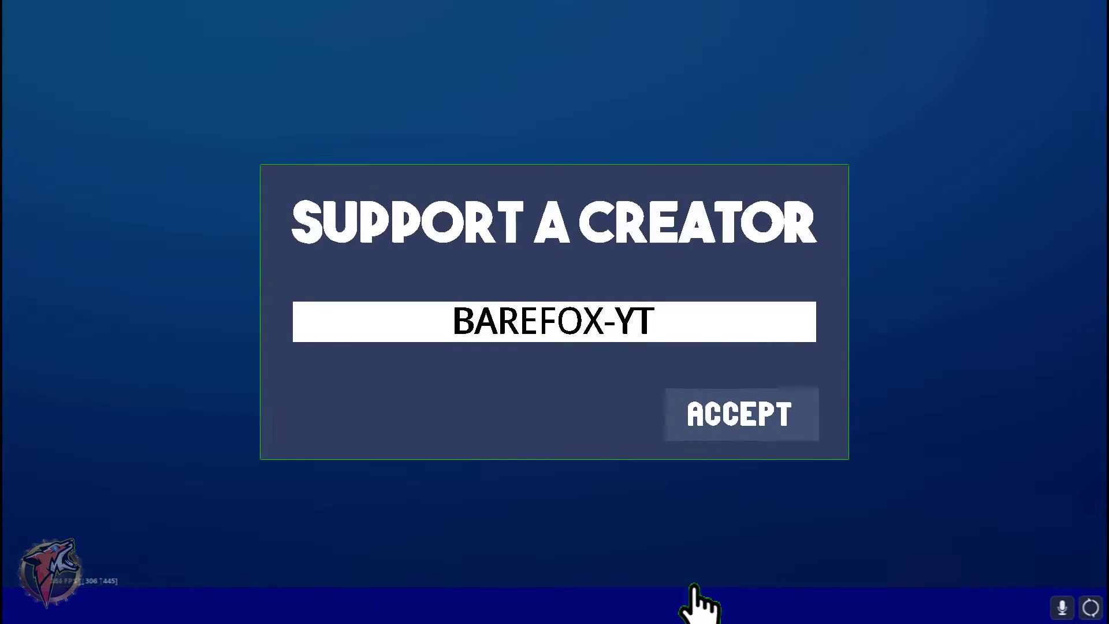
Step: Enter and confirm the support-a-creator code, then go to the Play lobby
type("BAREFOX")
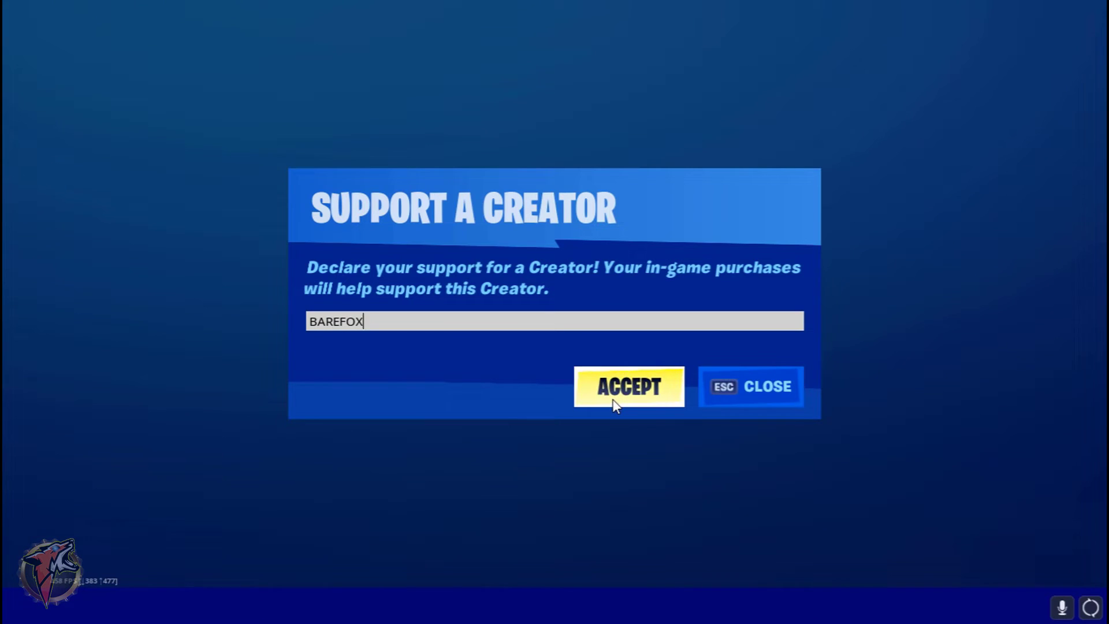
type("-YT")
left_click(626, 406)
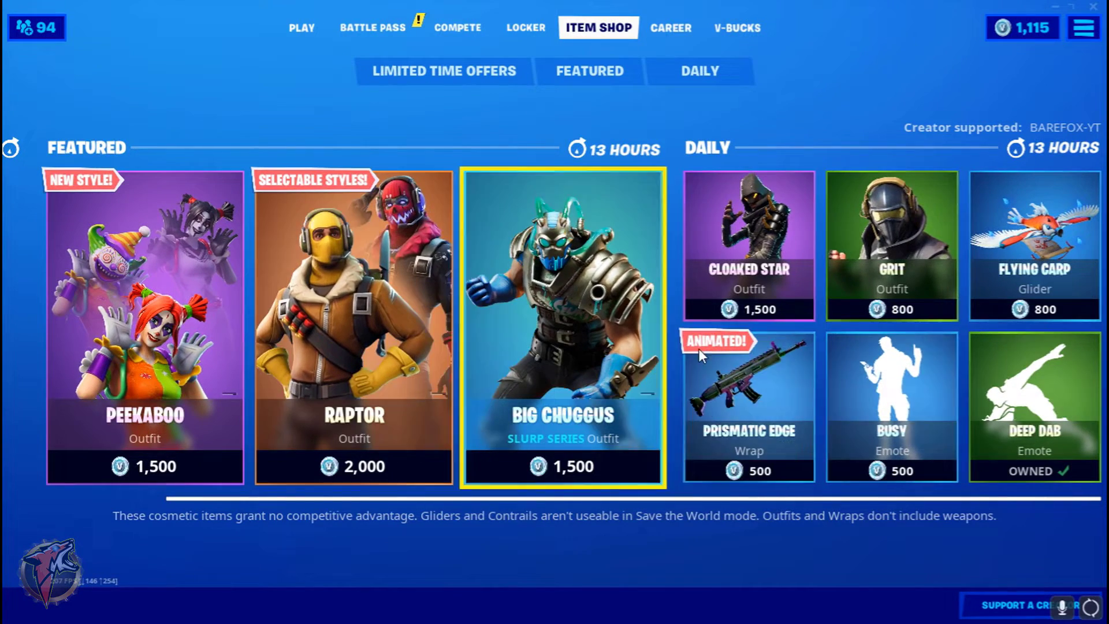
left_click(396, 28)
left_click(304, 25)
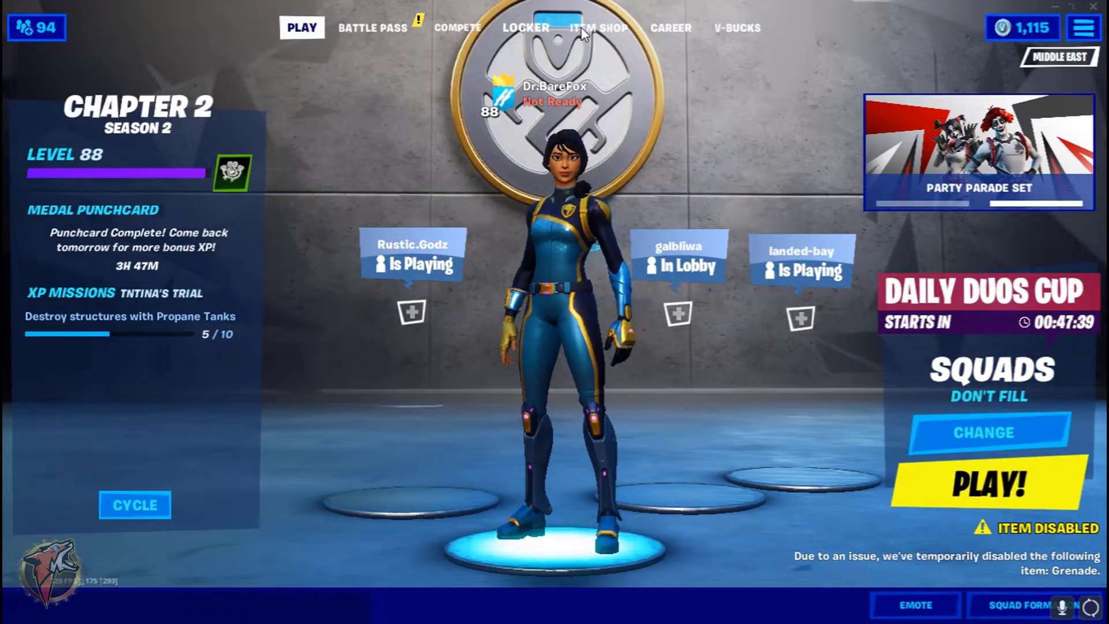
Step: Equip the Cosmic Cleavers harvesting tool in the Locker
left_click(526, 27)
left_click(405, 192)
scroll(452, 282, "up", 5)
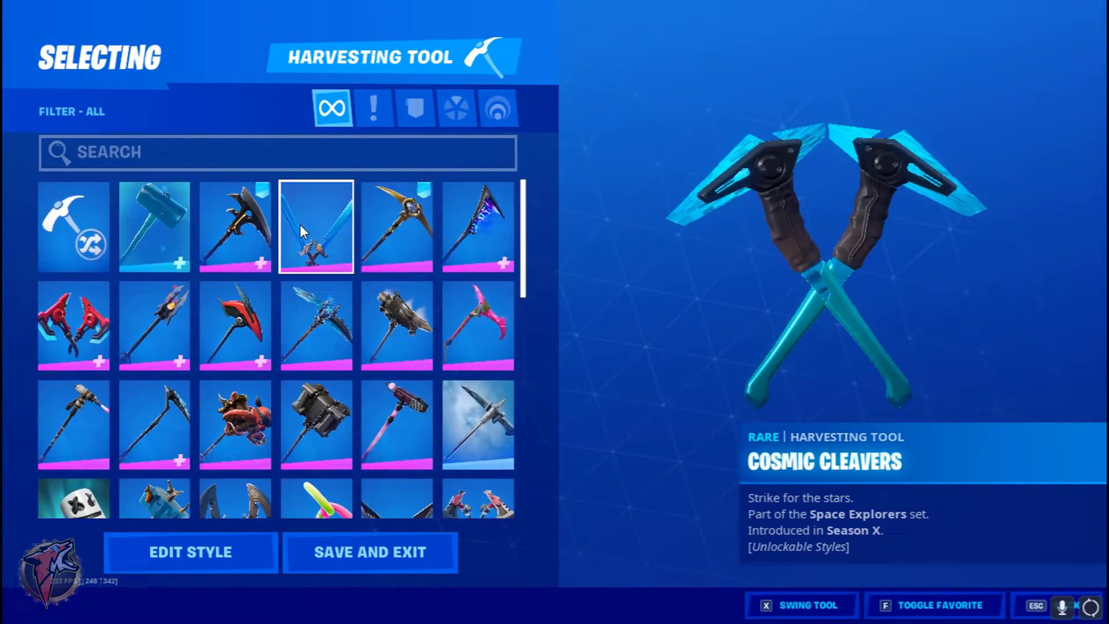
left_click(300, 223)
left_click(295, 30)
Step: Switch the game mode to Creative and join a Creative server
left_click(981, 431)
left_click(148, 277)
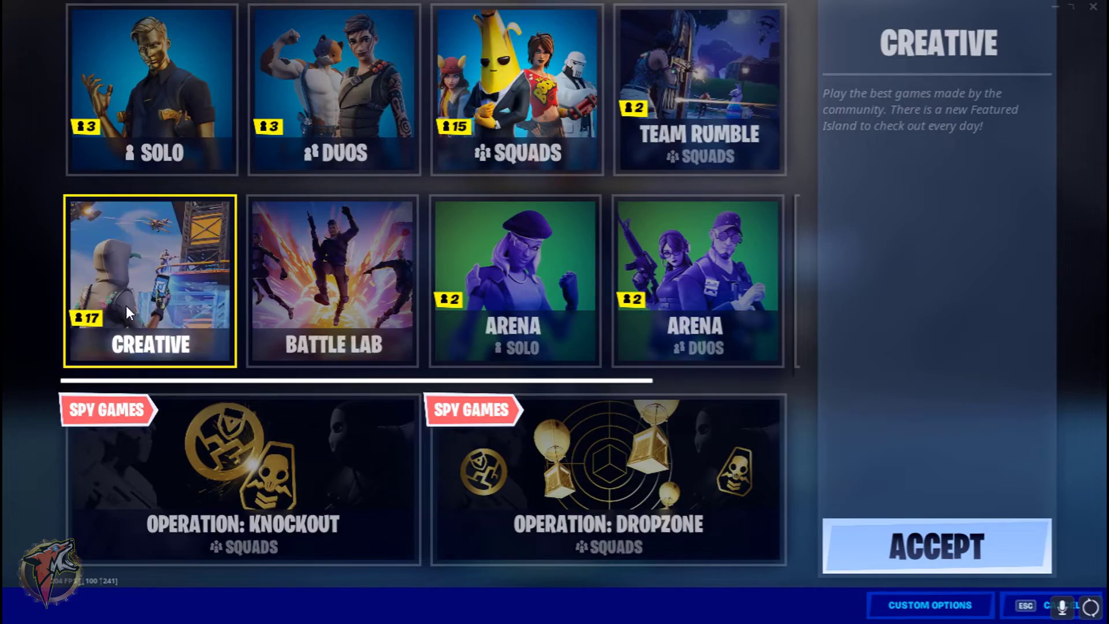
left_click(941, 553)
left_click(942, 501)
left_click(120, 345)
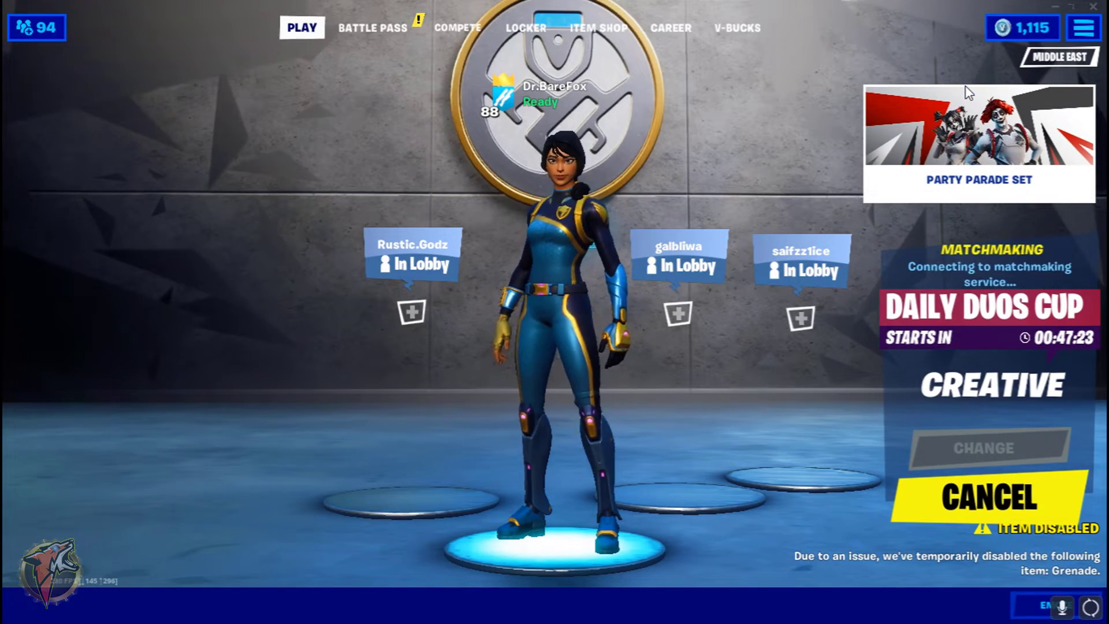
key("b")
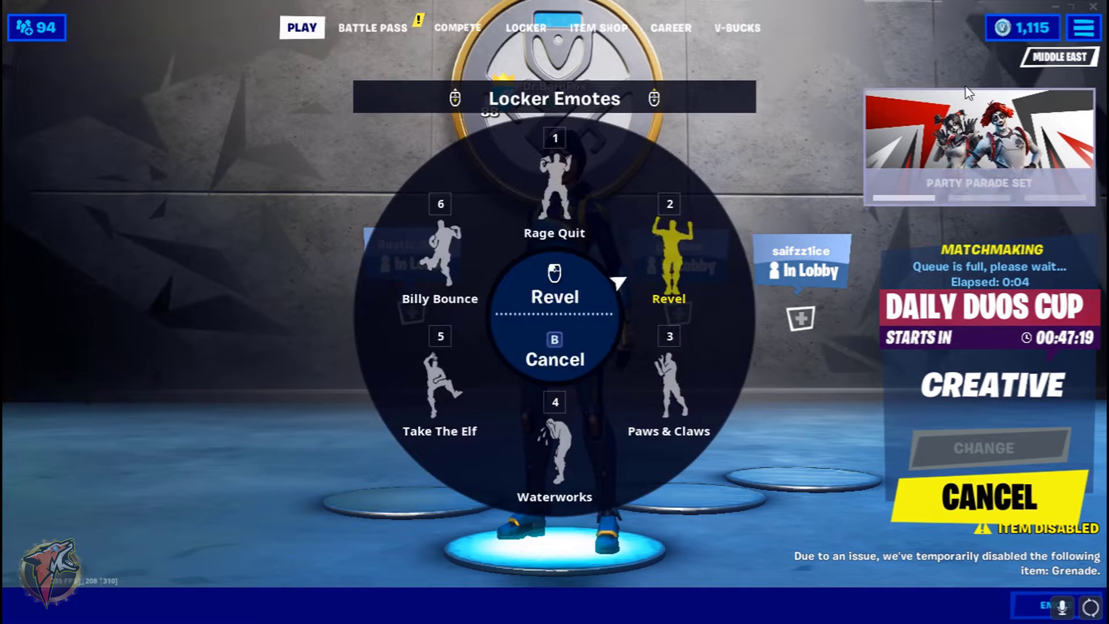
Step: Run and restart a Speedtest connection test, then return to Fortnite full screen
key("alt+Tab")
left_click(170, 282)
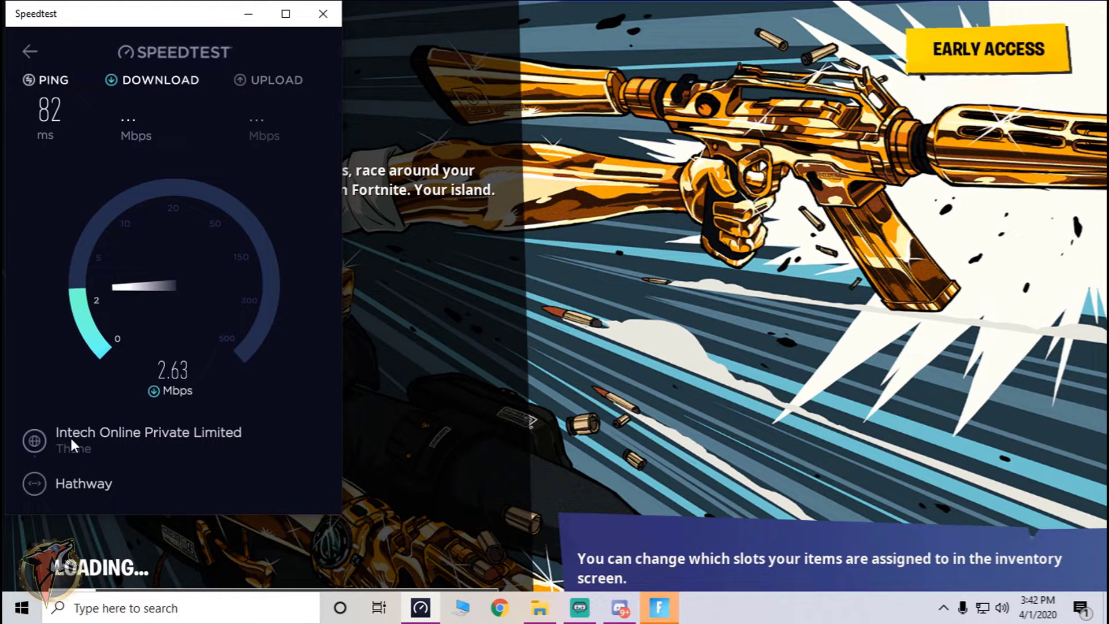
left_click(30, 52)
left_click(175, 384)
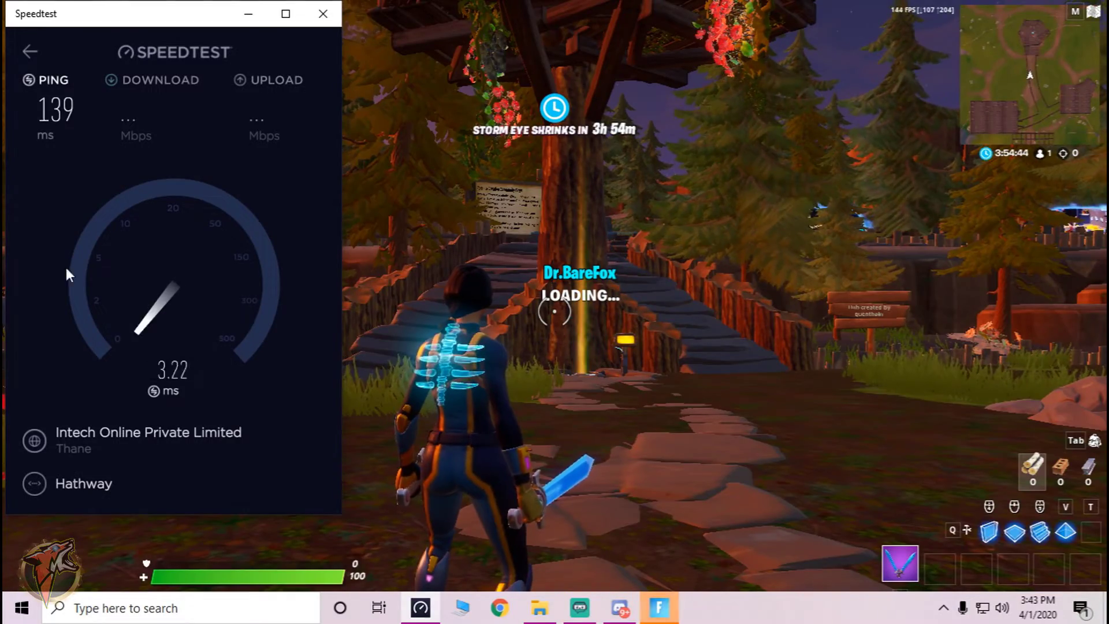
left_click(249, 13)
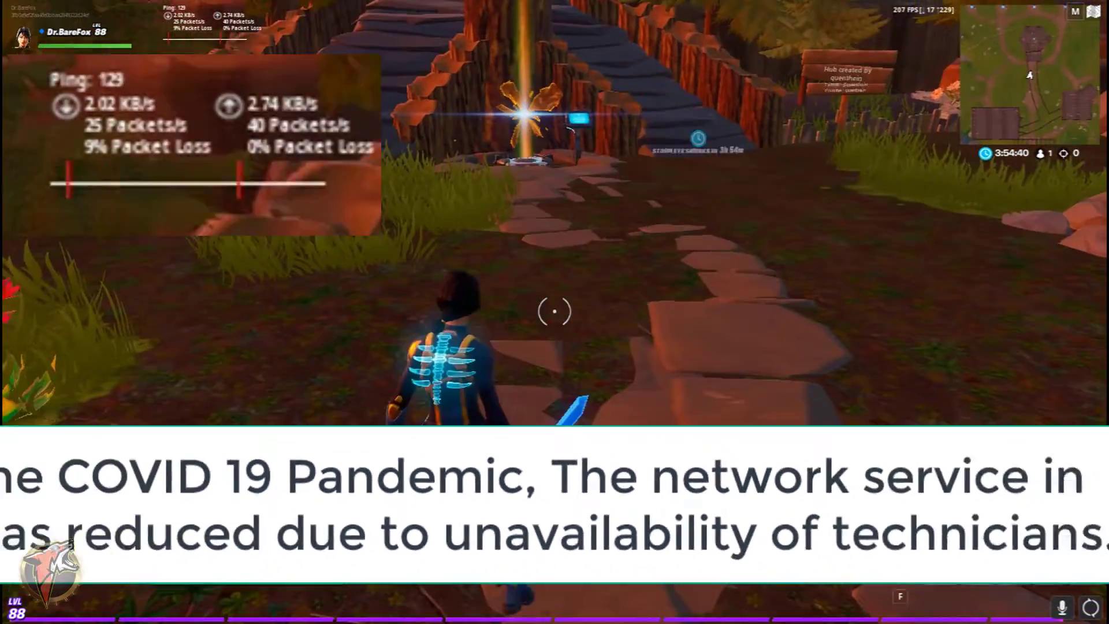
Step: Run through the VOID rift to a Creative island and draw a weapon once the game starts
key("w")
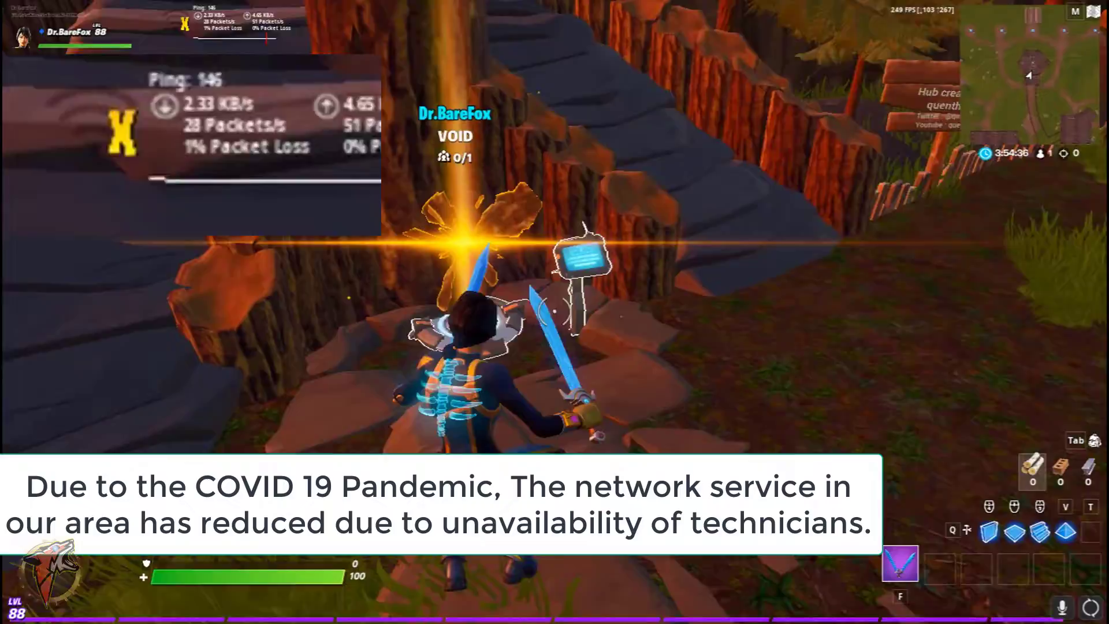
key("w")
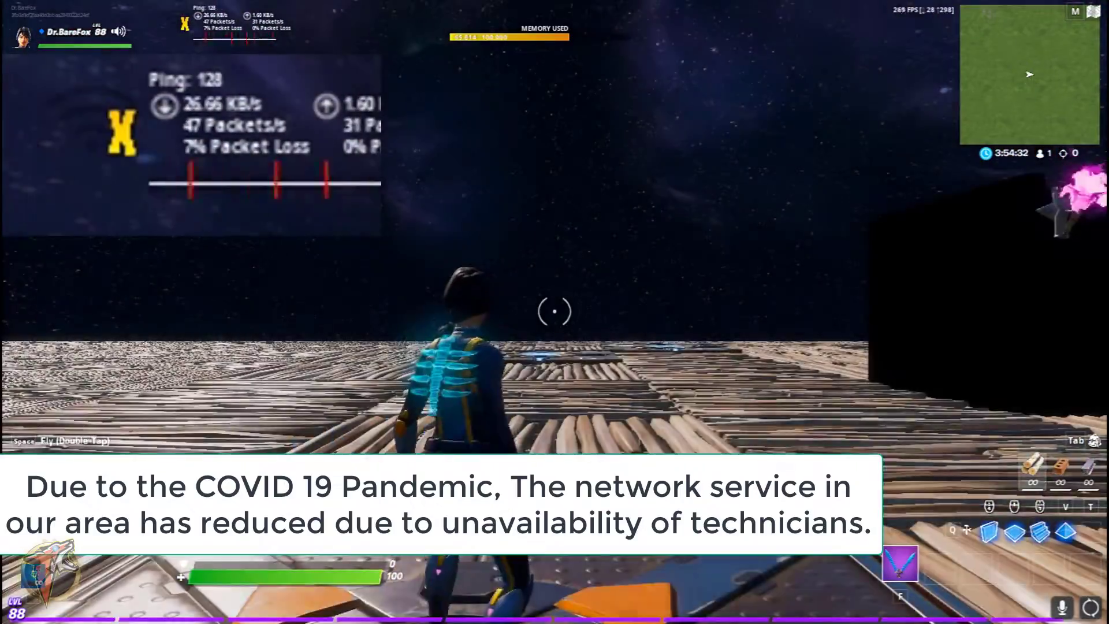
key("w")
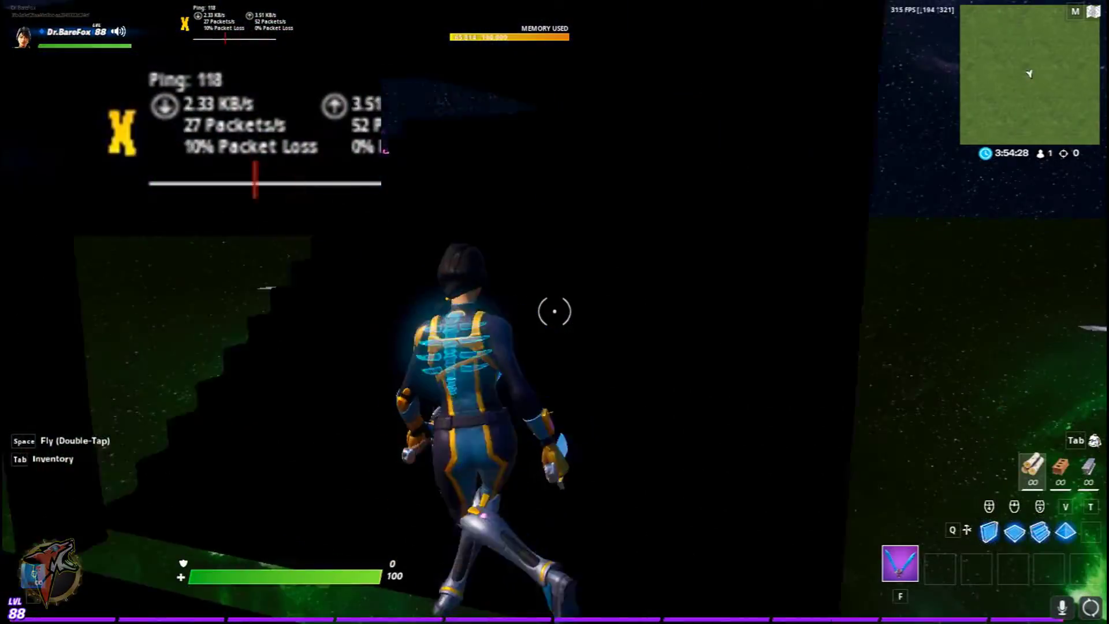
key("w")
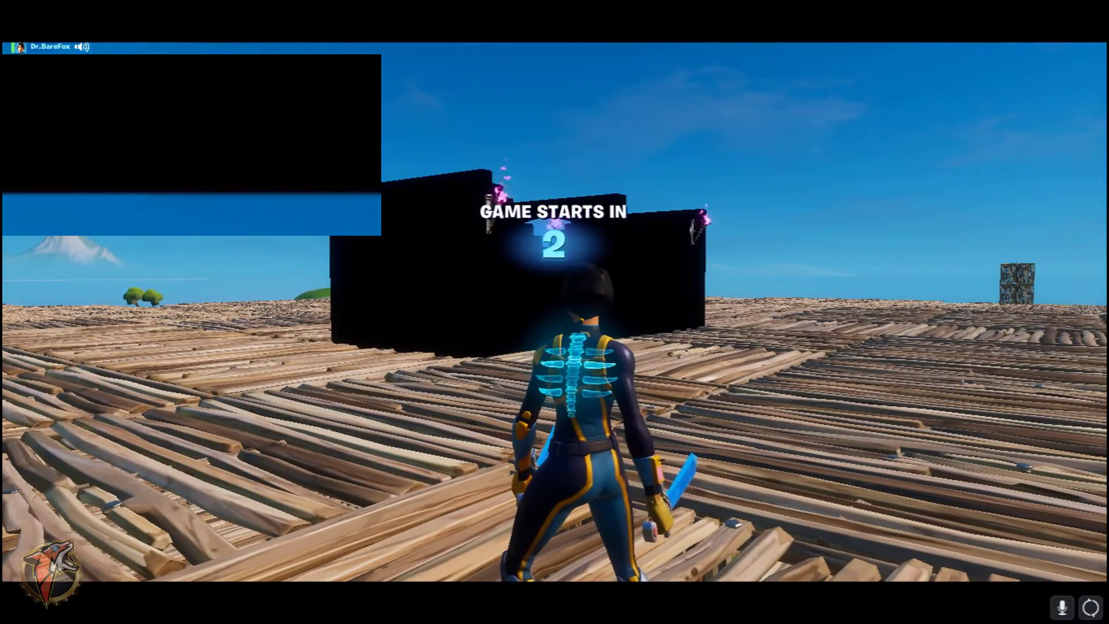
key("1")
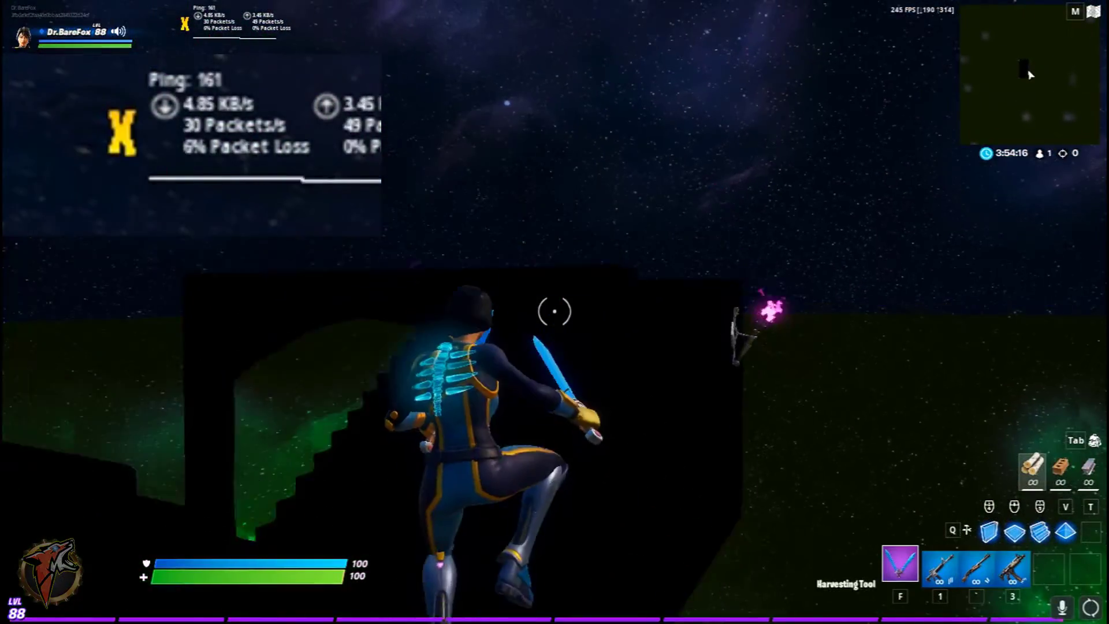
Step: Build a wooden wall, stair runs, overhead cones and more walls while watching ping
key("q")
key("w")
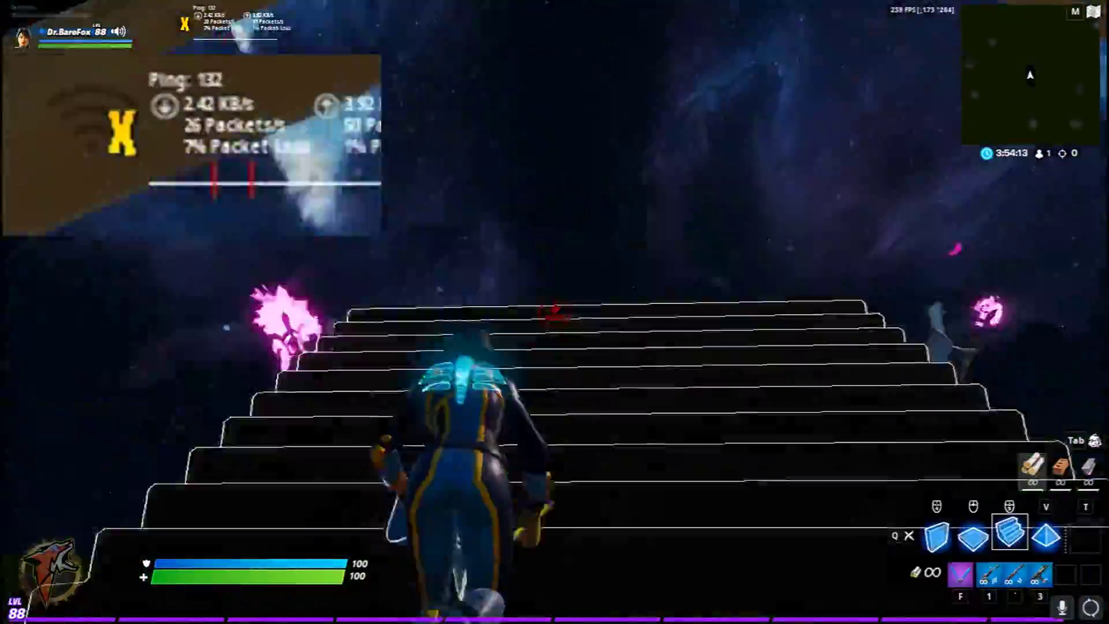
key("w")
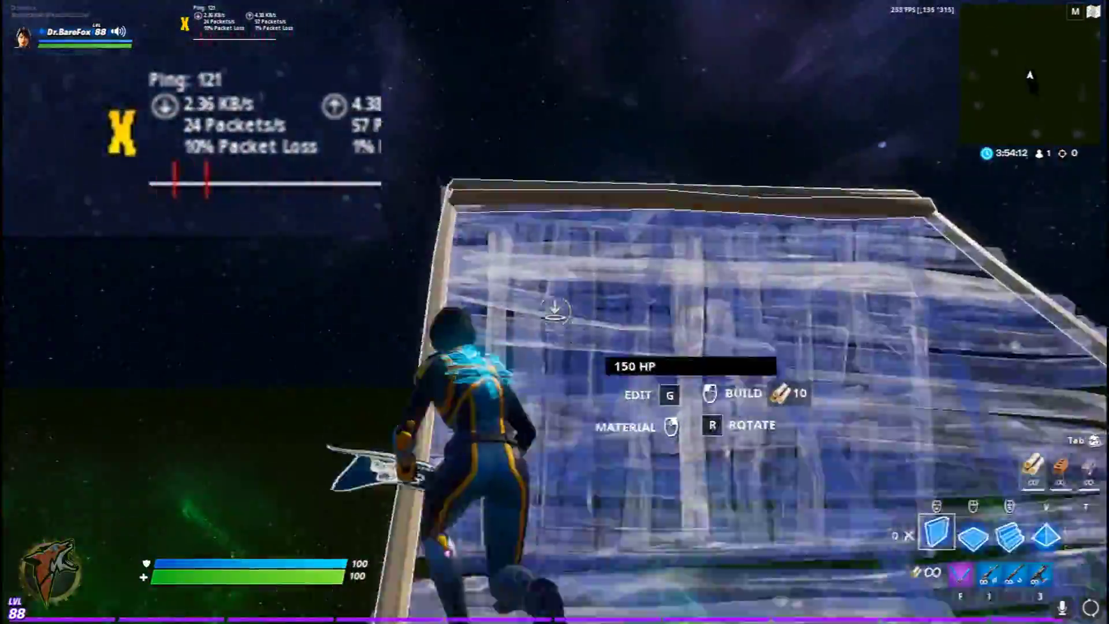
key("w")
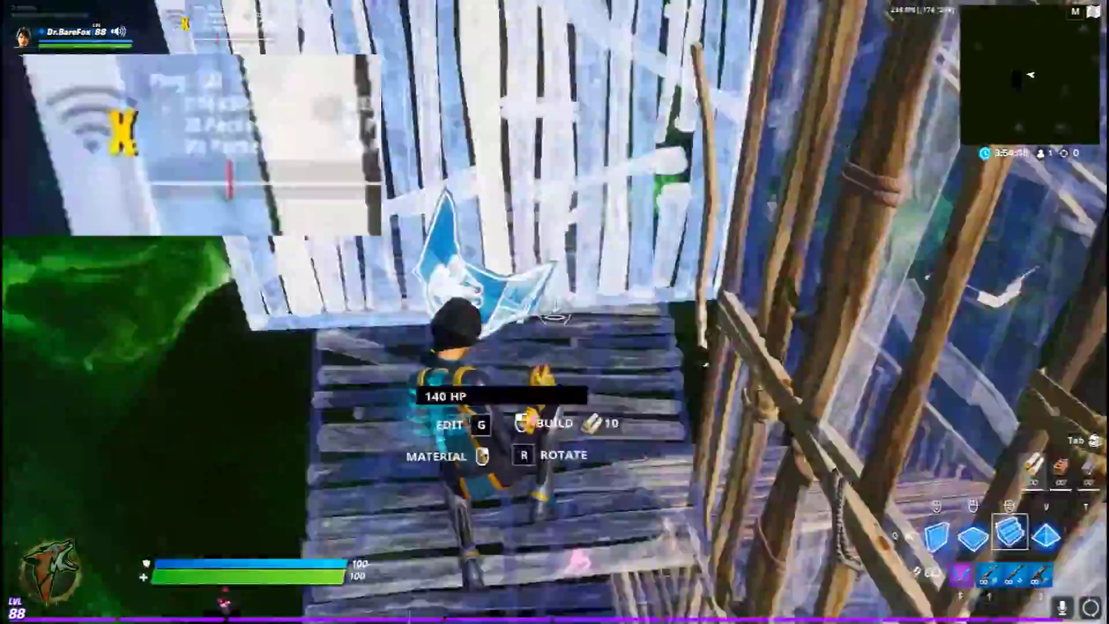
key("w")
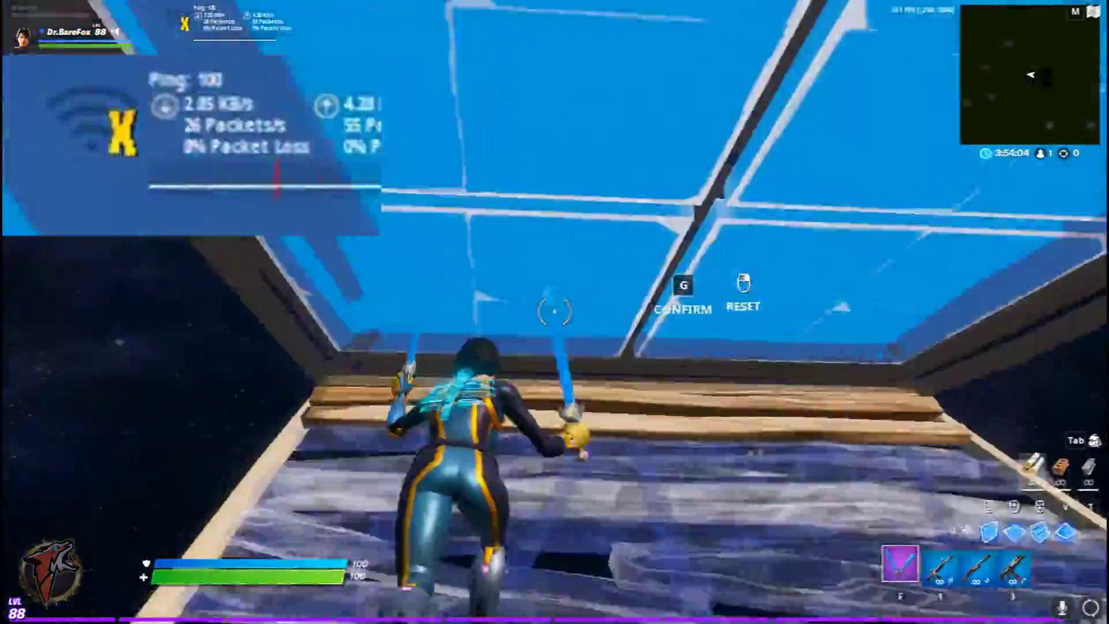
key("w")
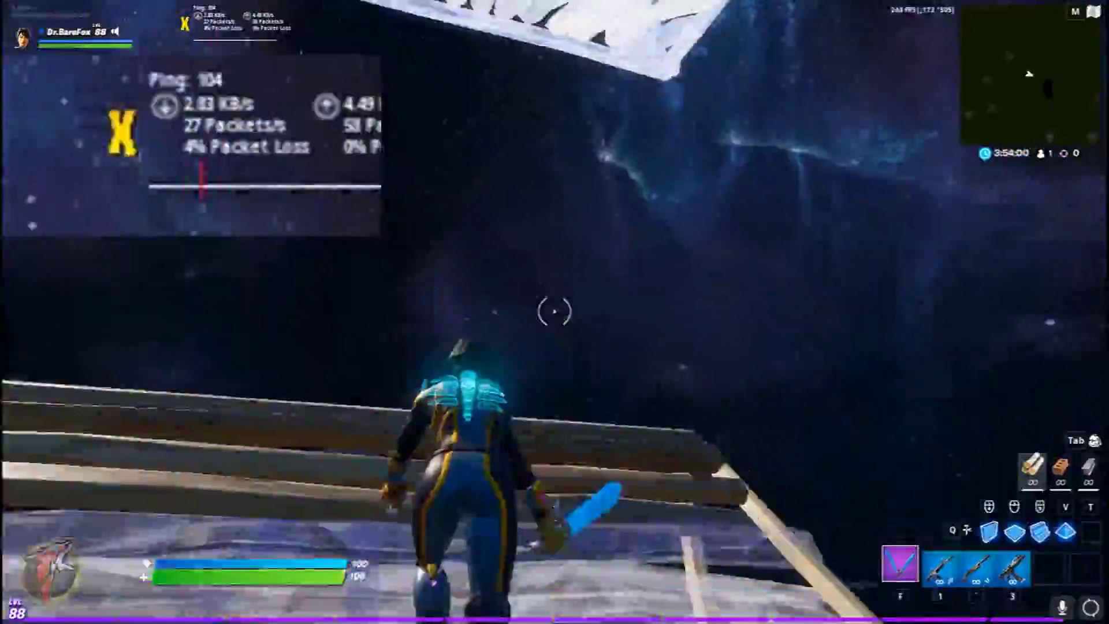
key("v")
key("w")
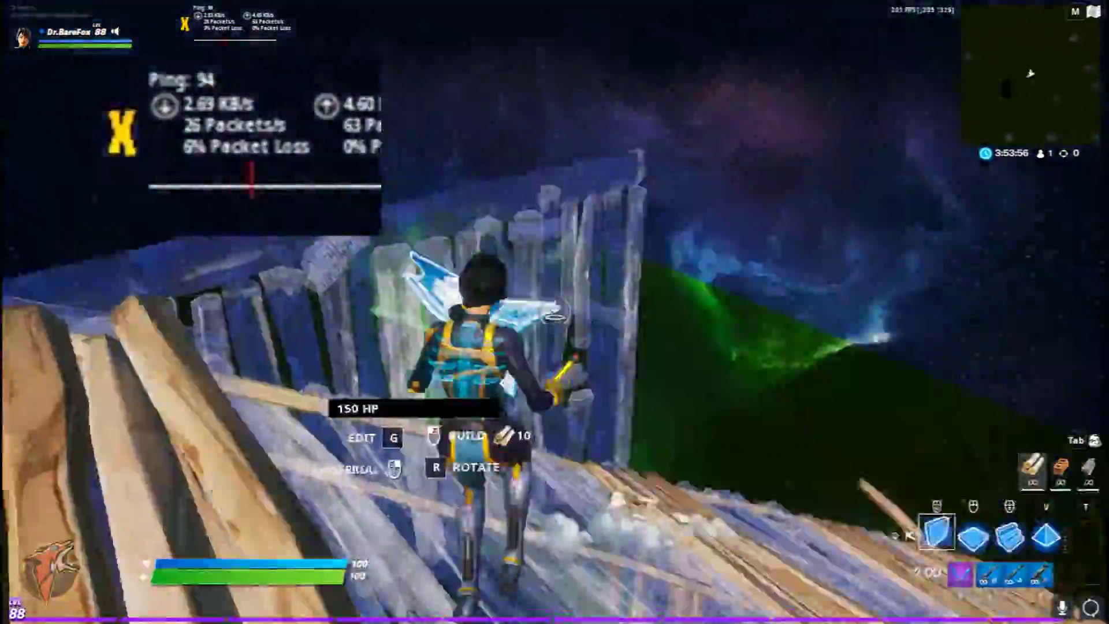
key("w")
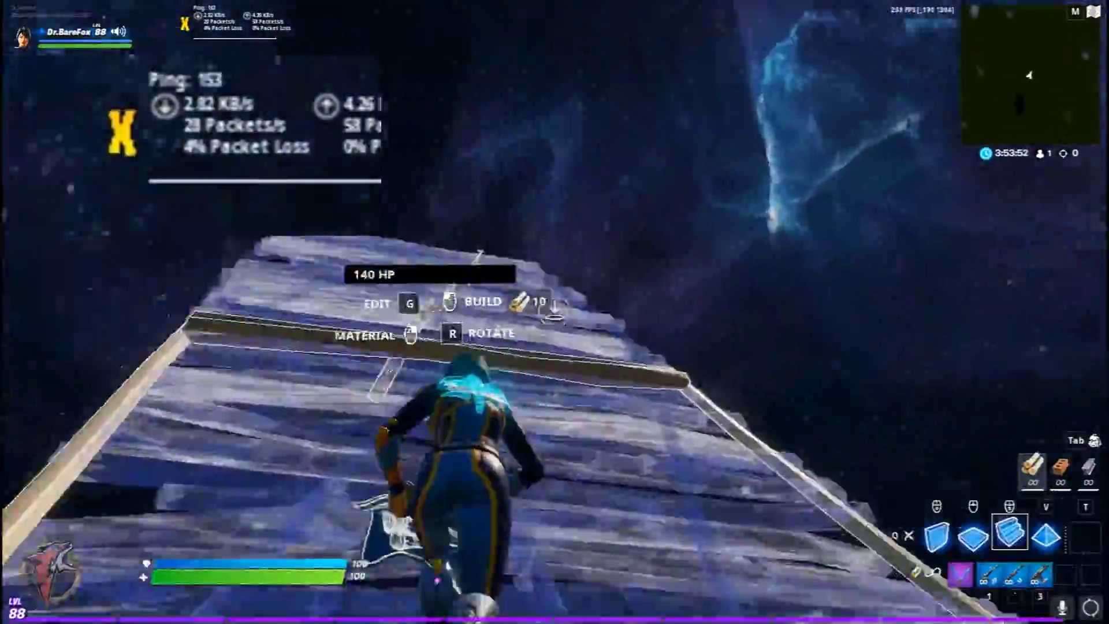
key("w")
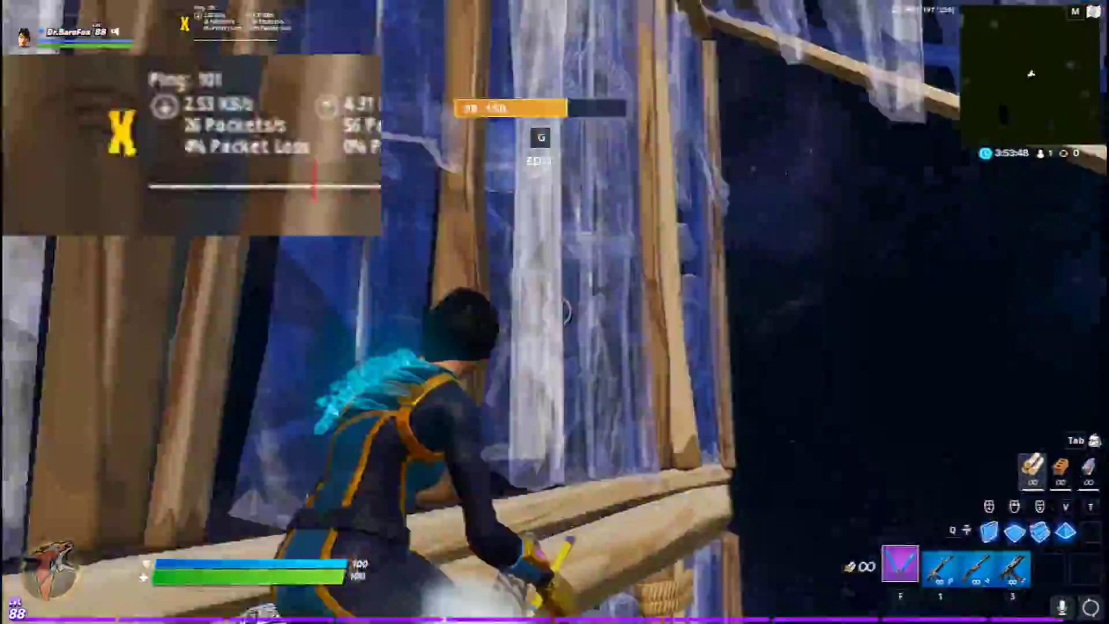
key("w")
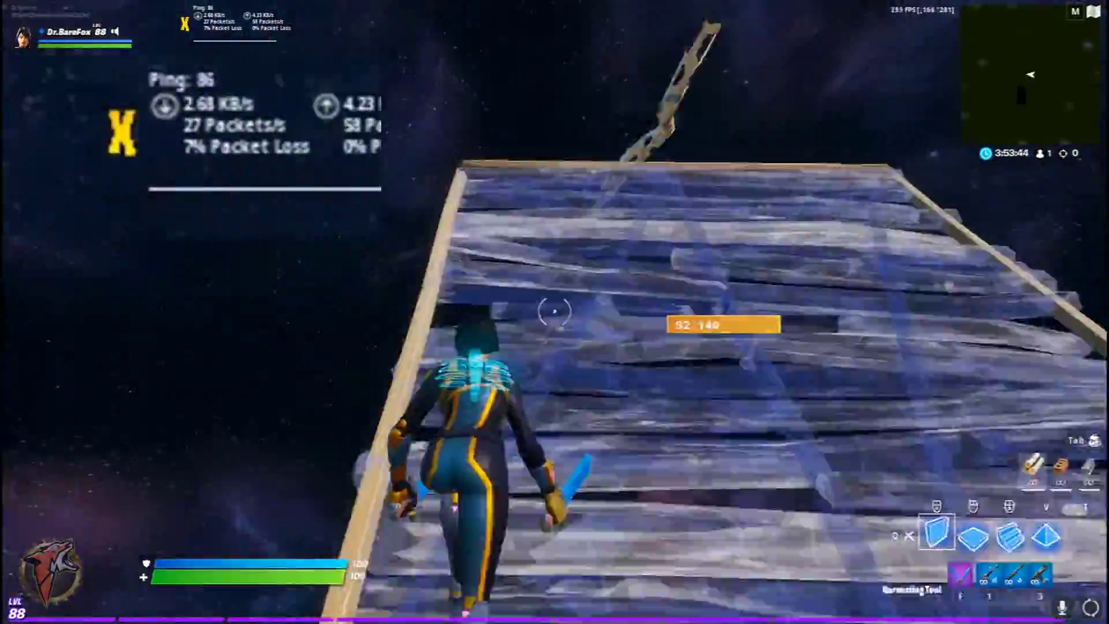
key("w")
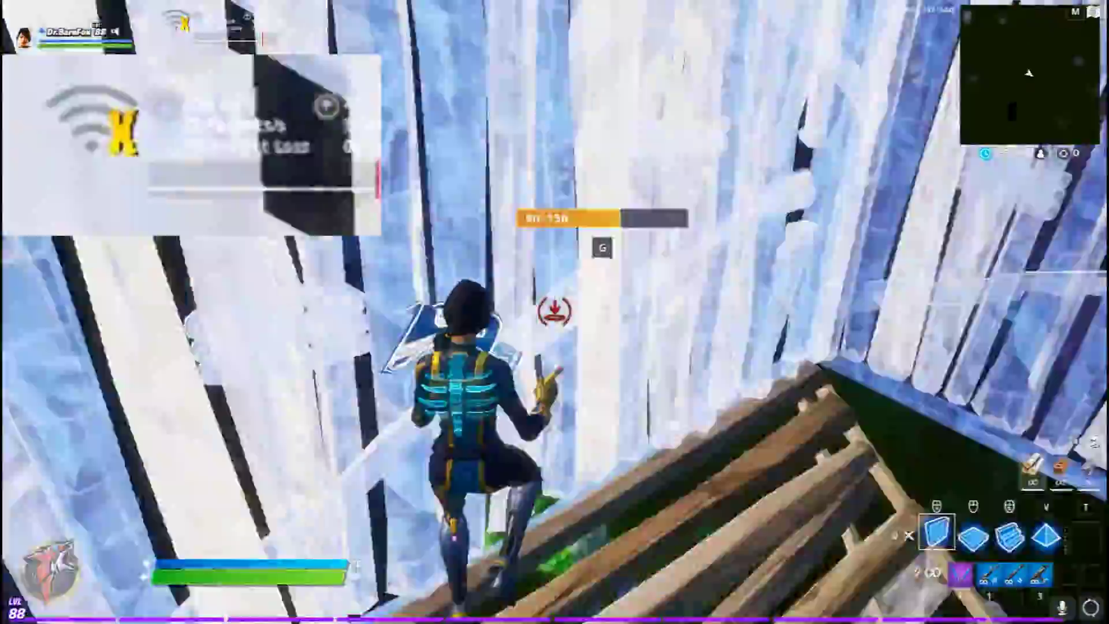
key("w")
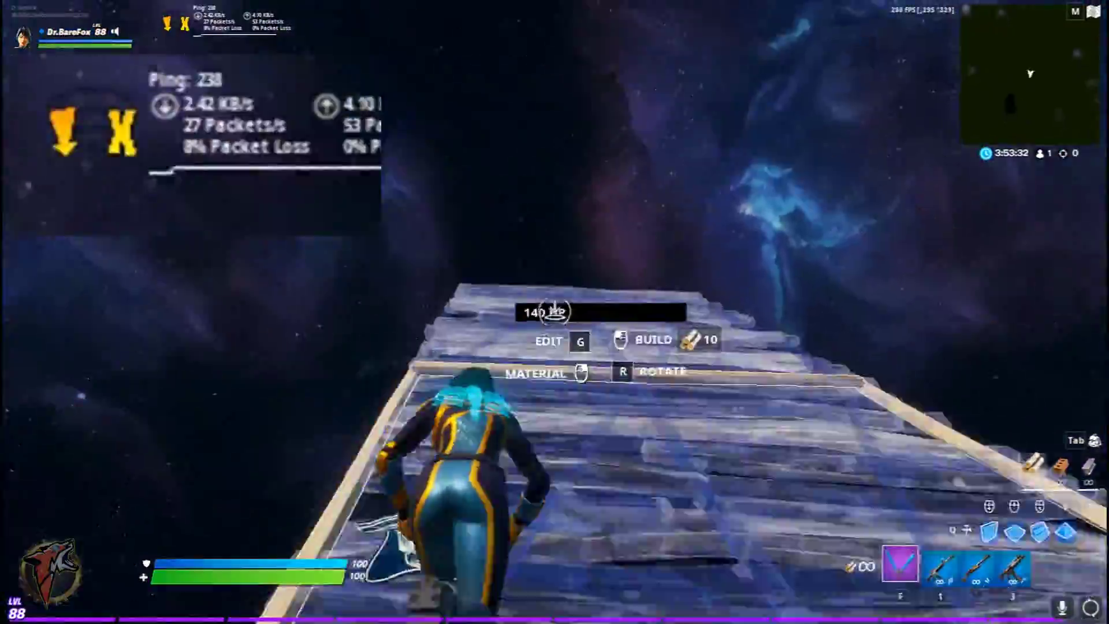
Step: Place wooden builds, a floor piece overhead and a wall, then return to the harvesting tool
left_click(554, 312)
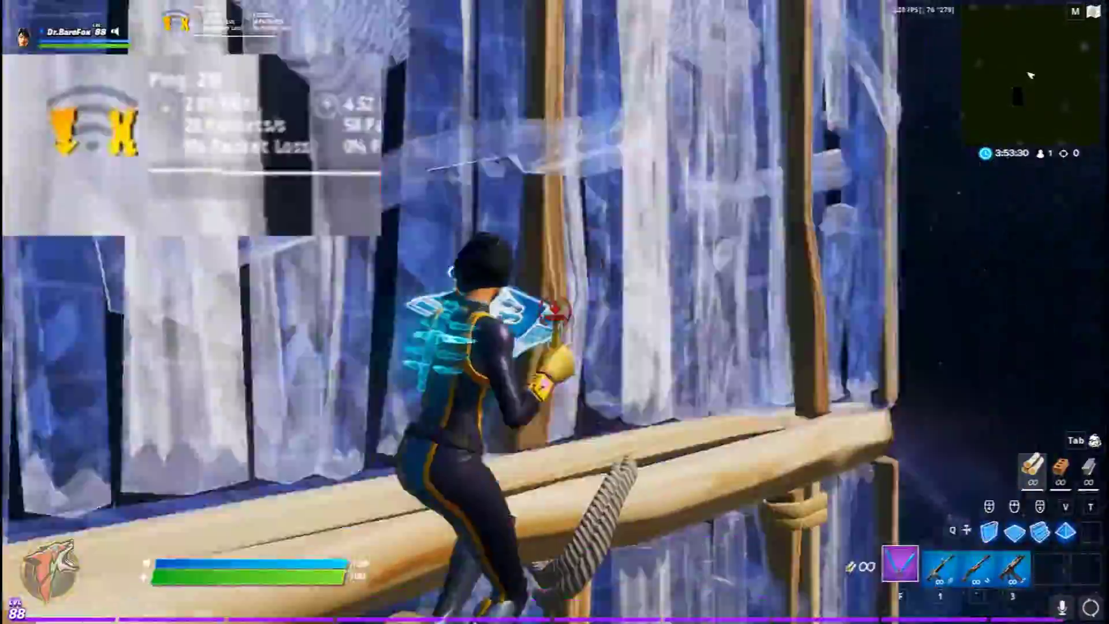
key("f")
key("w")
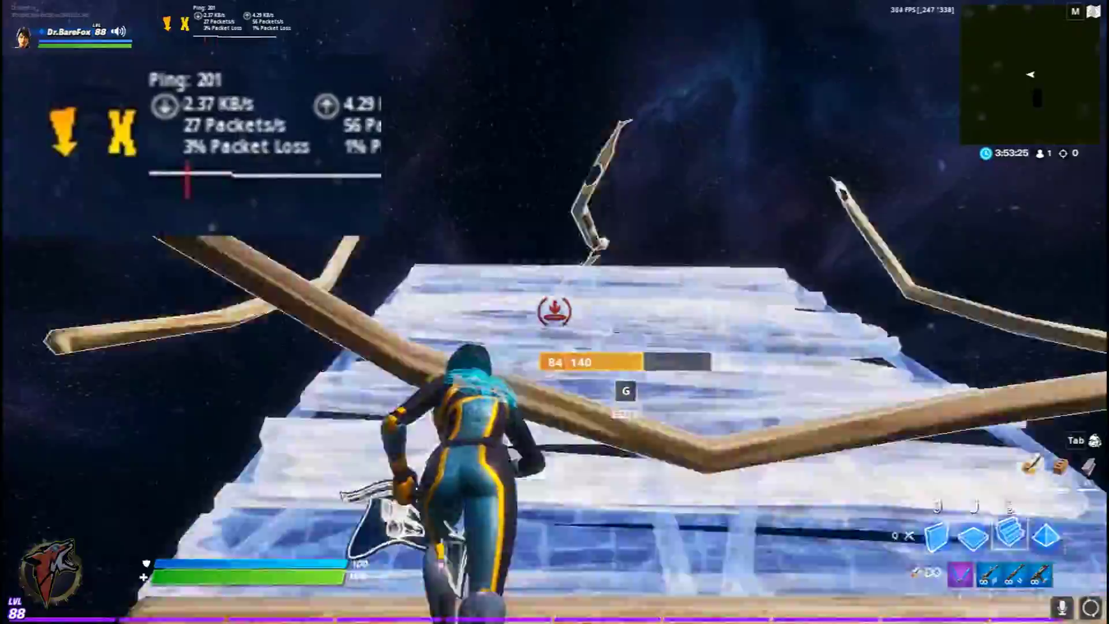
left_click(555, 313)
key("f")
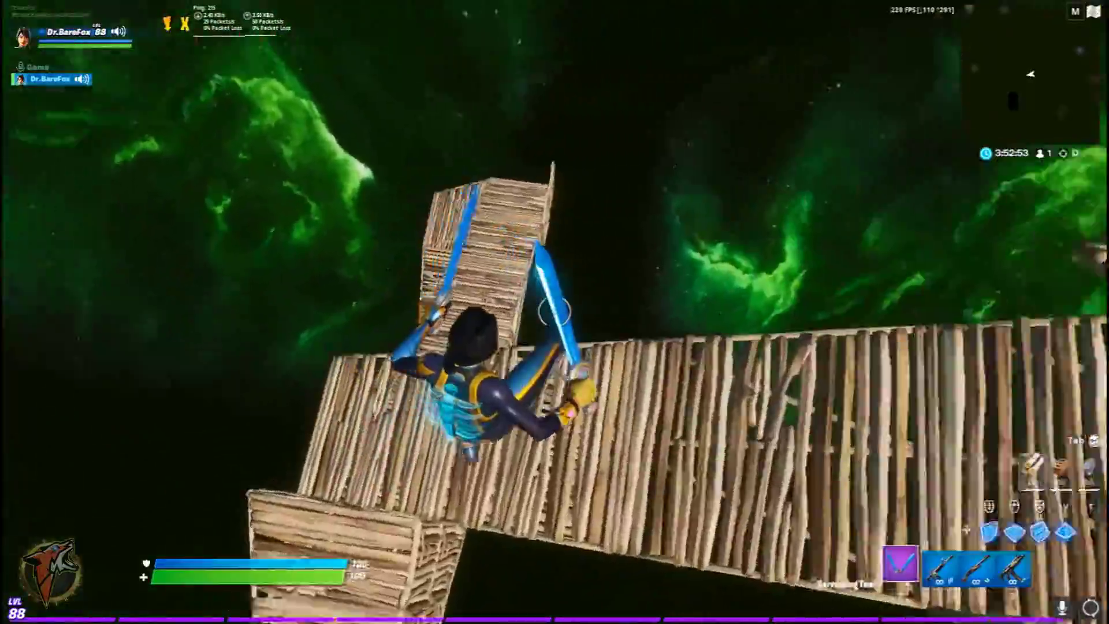
Step: Edit the build ahead, place a stair and a wooden wall, then hold the harvesting tool
key("g")
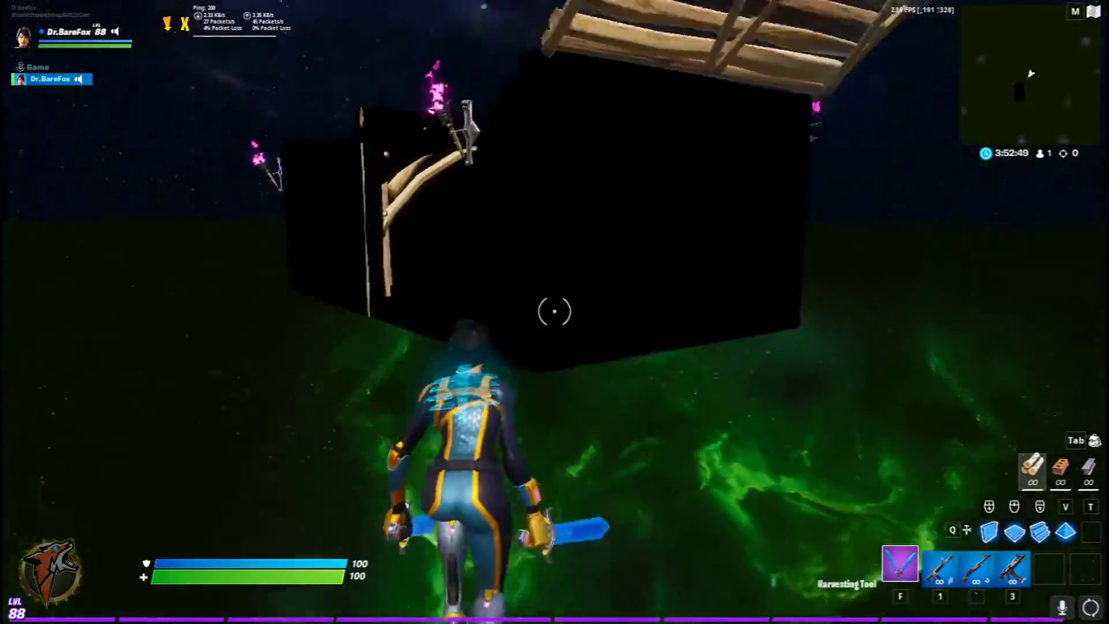
key("g")
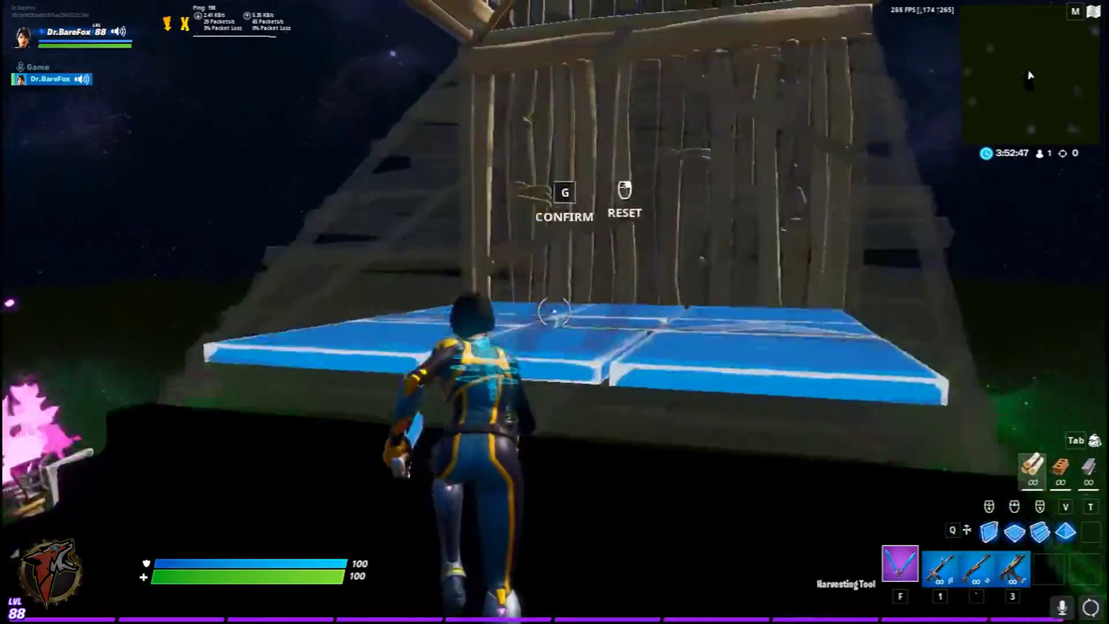
key("g")
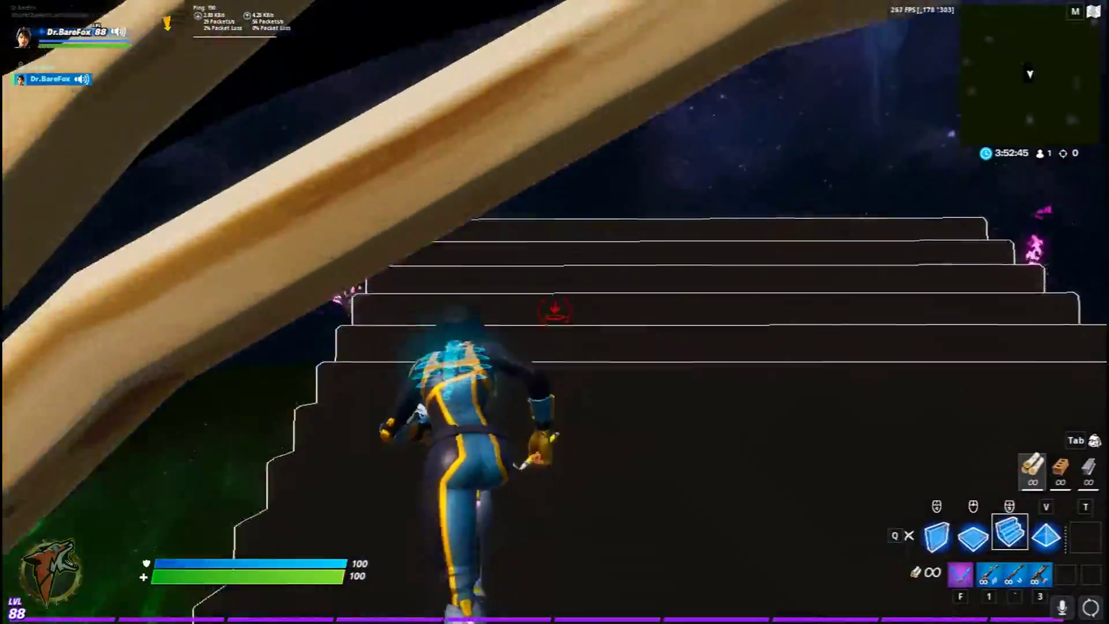
left_click(555, 312)
left_click(555, 312)
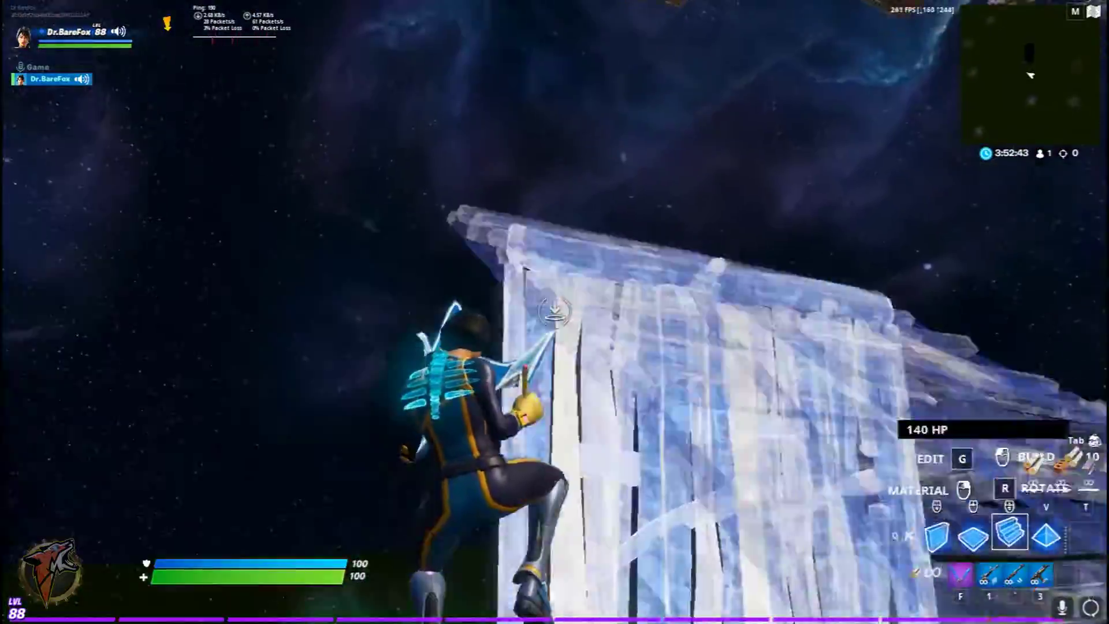
key("f")
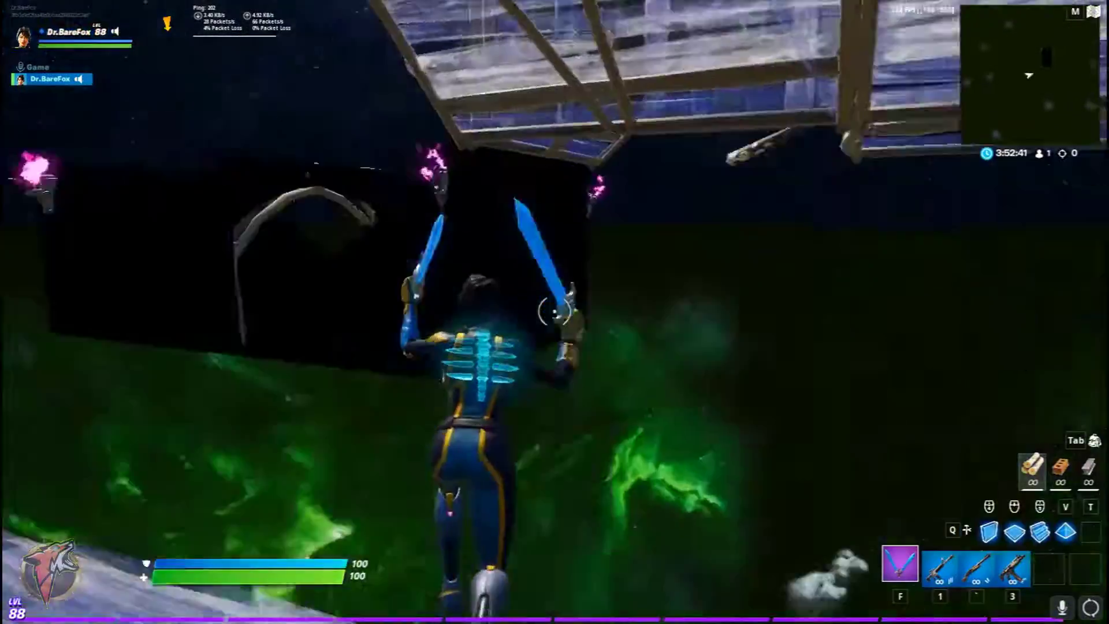